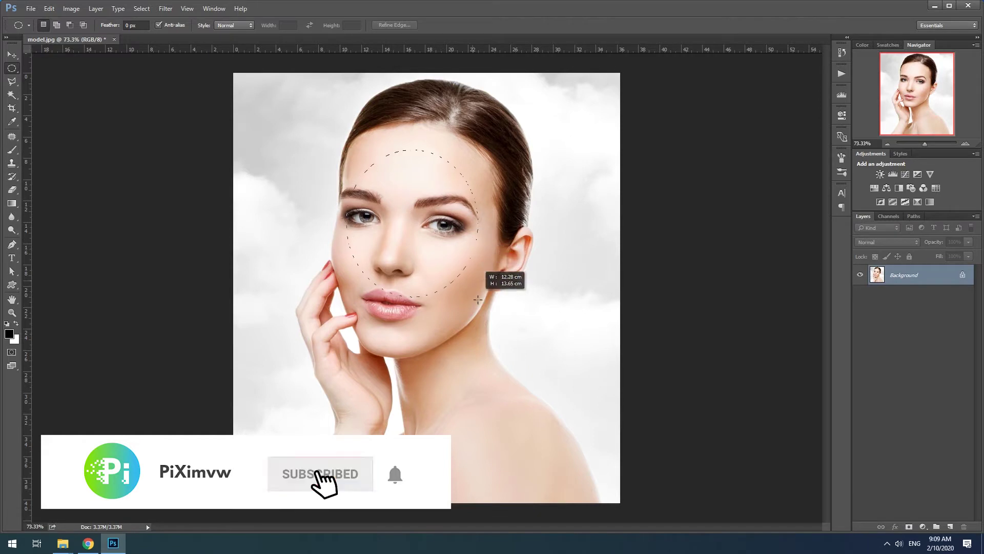
Draw an elliptical selection over the model's face from forehead to chin and add a new empty layer
drag(448, 301, 438, 292)
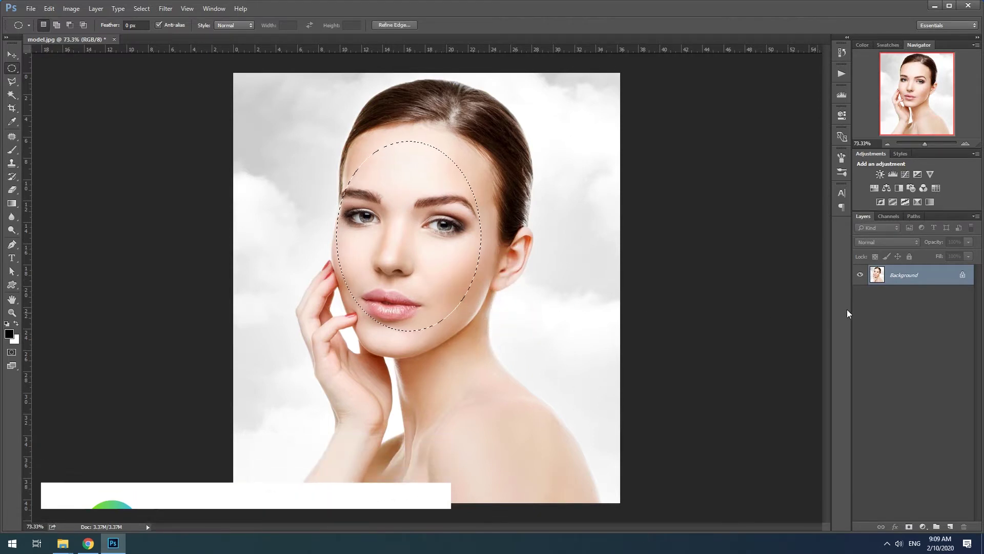
click(976, 216)
click(918, 213)
click(574, 169)
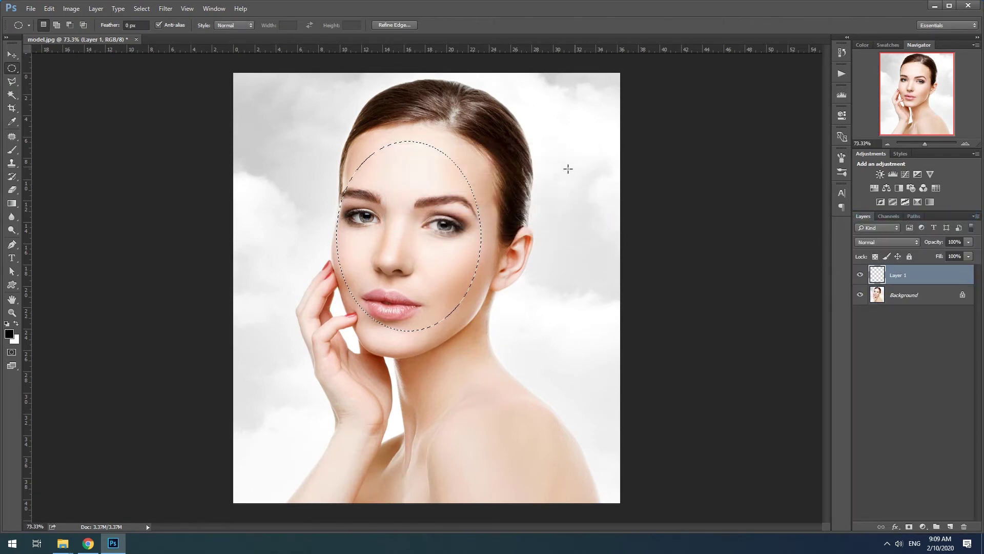
Fill the elliptical selection with the black foreground color in Normal mode at 100%, and set Layer 1's opacity to 50%
click(50, 9)
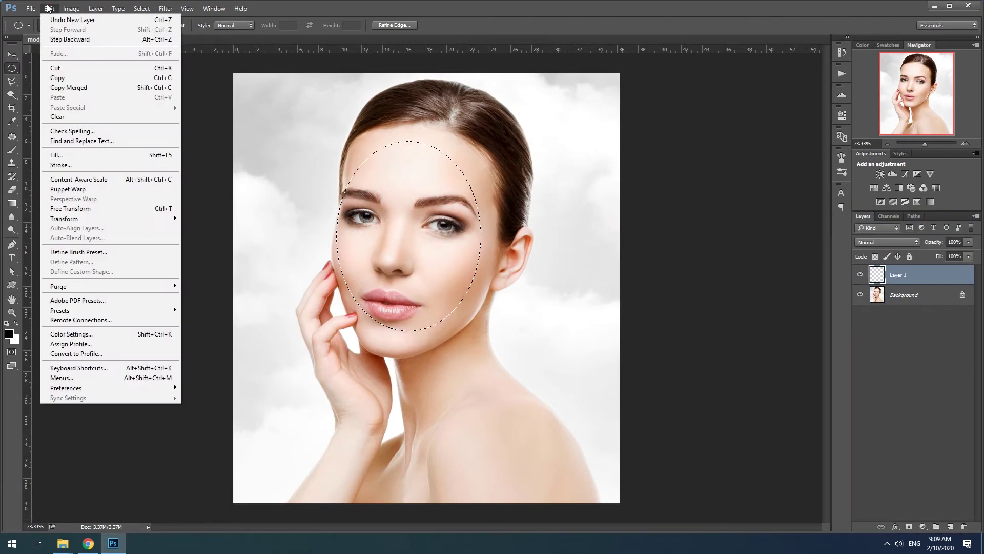
click(58, 154)
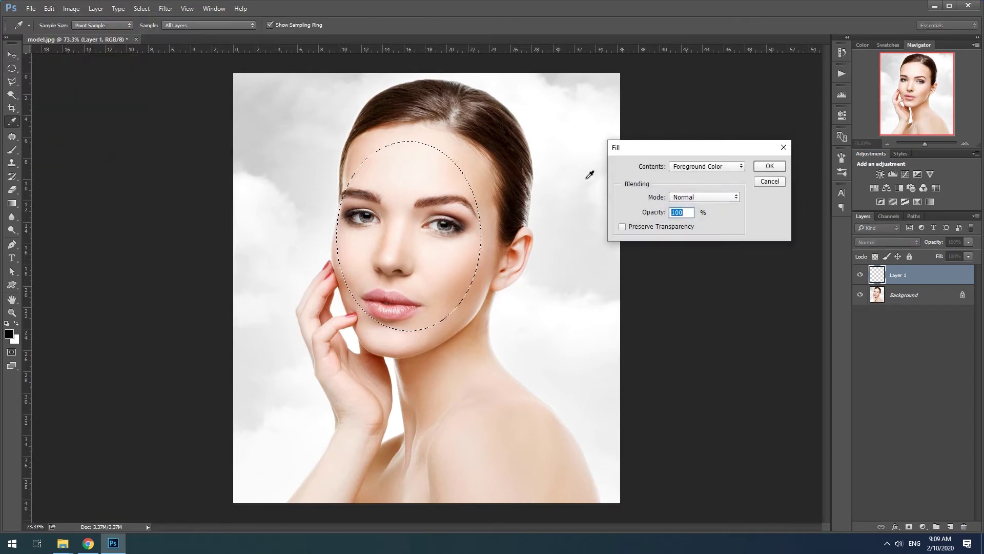
click(711, 167)
click(709, 169)
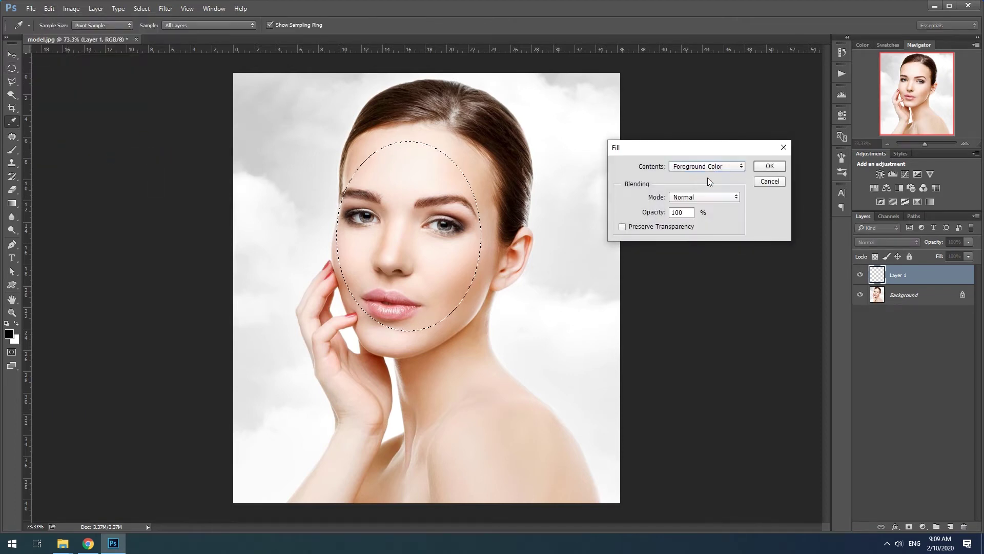
click(773, 166)
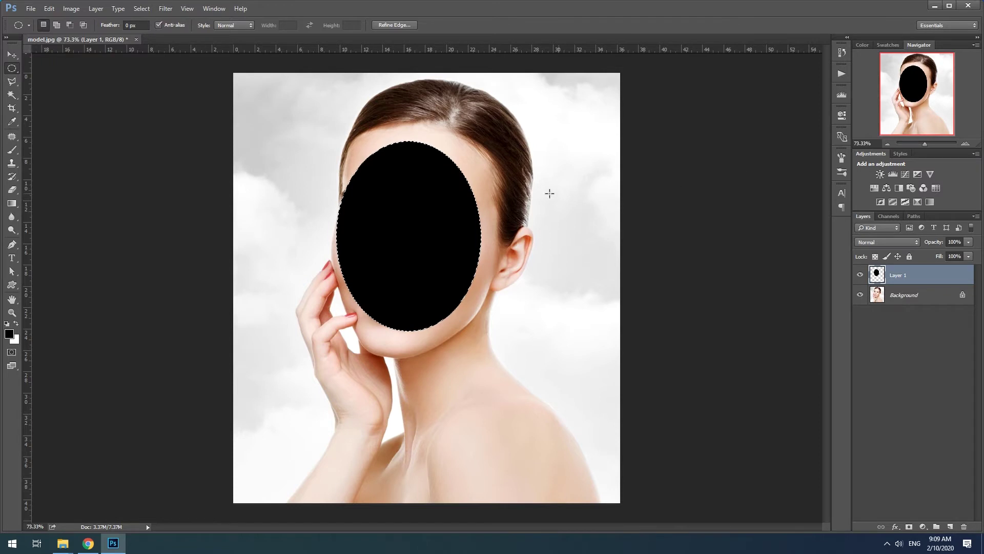
click(968, 242)
drag(945, 252, 942, 253)
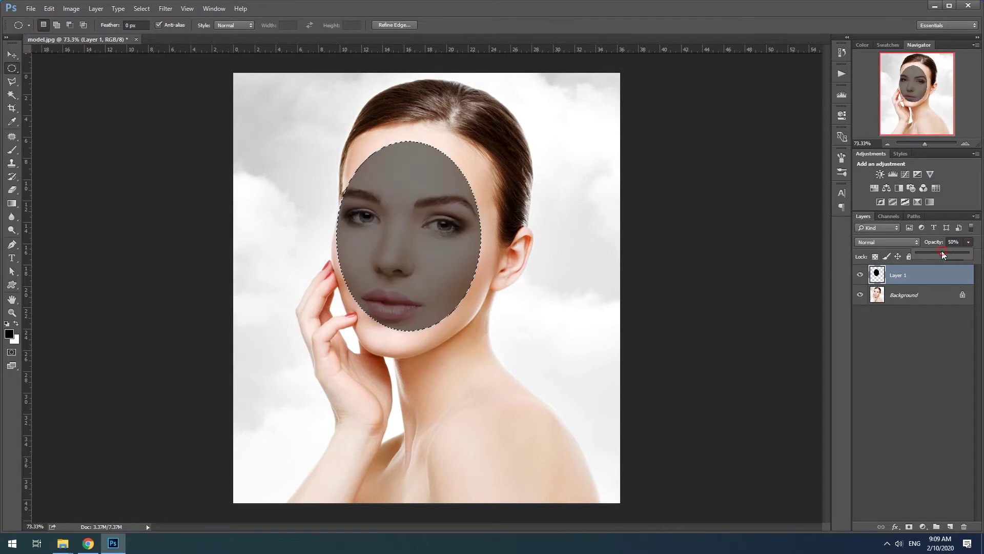
Rotate the dark oval about 10° clockwise with Free Transform and warp its upper edge and corners to follow the forehead
key(ctrl+t)
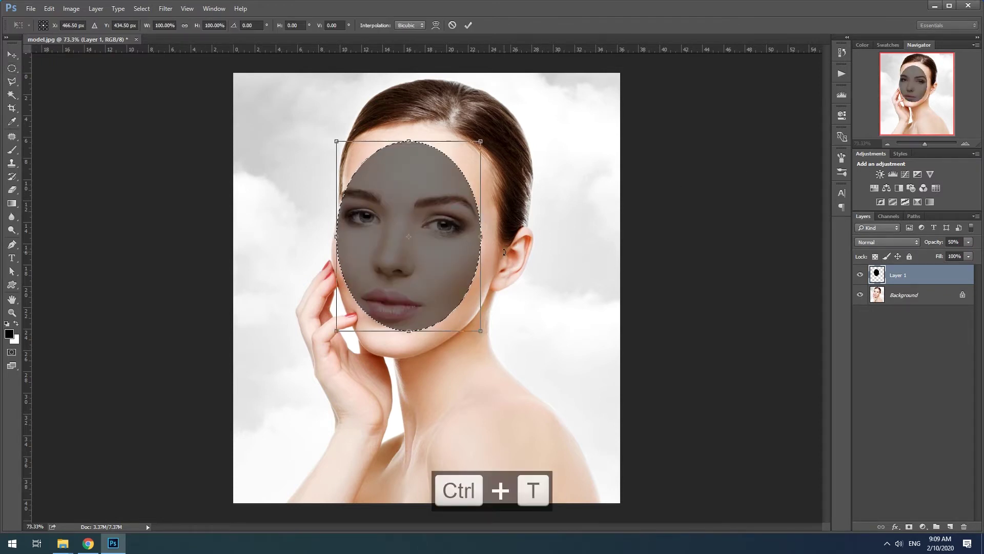
mouse_move(512, 224)
mouse_down()
mouse_move(520, 219)
mouse_move(514, 239)
mouse_up()
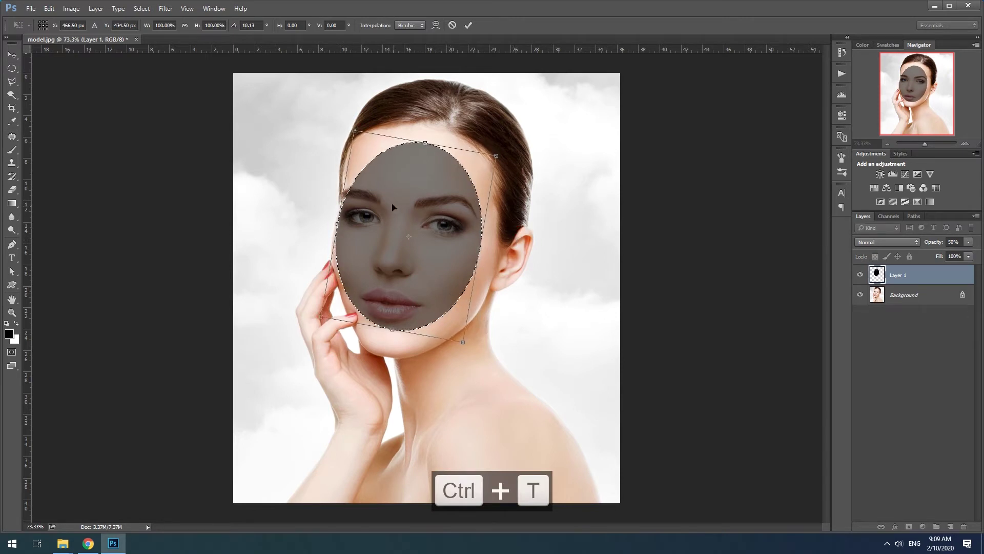
click(433, 26)
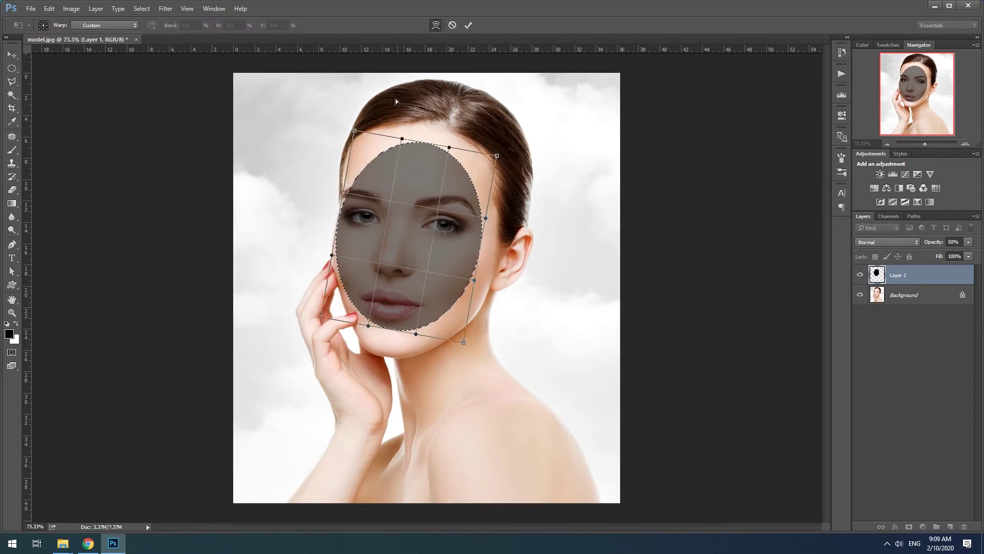
drag(354, 130, 339, 118)
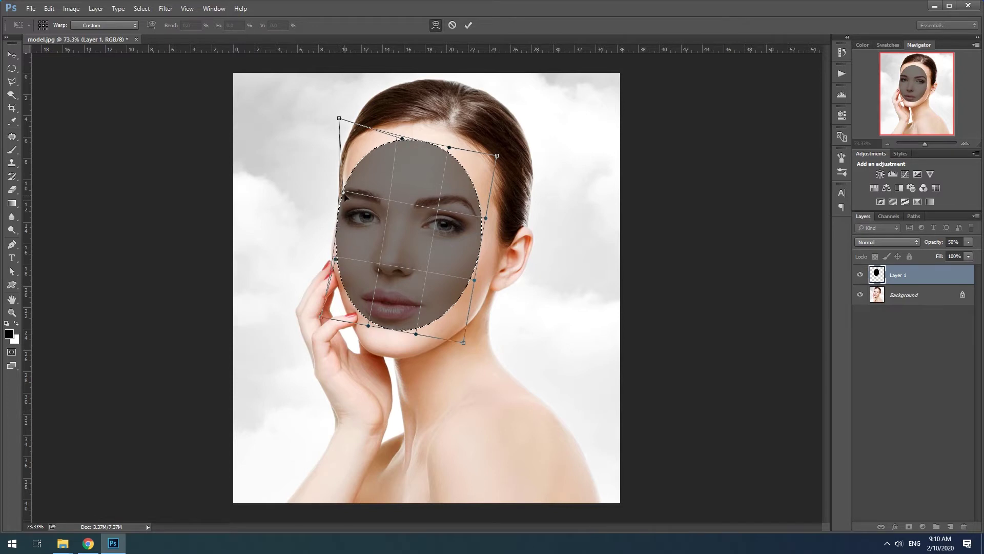
drag(347, 191, 344, 183)
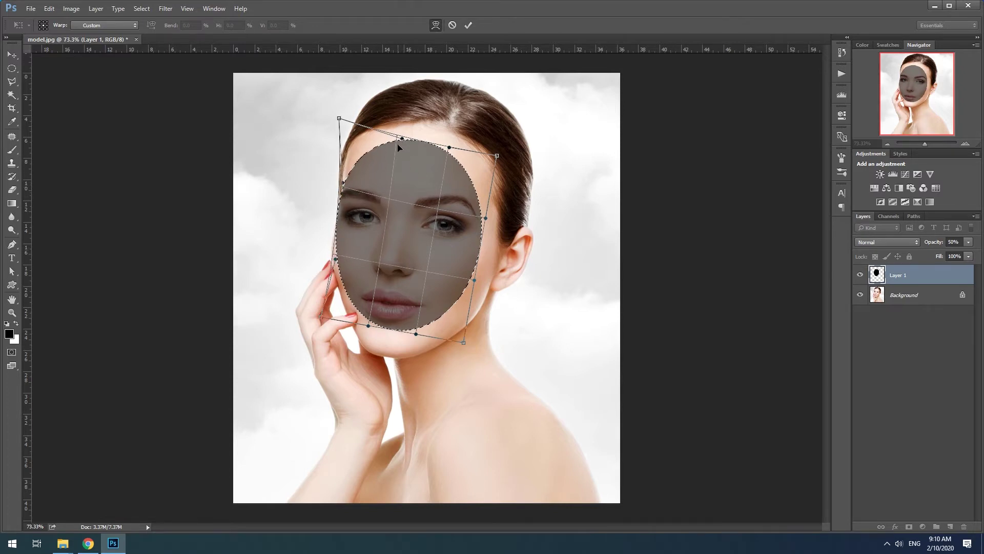
drag(401, 139, 387, 142)
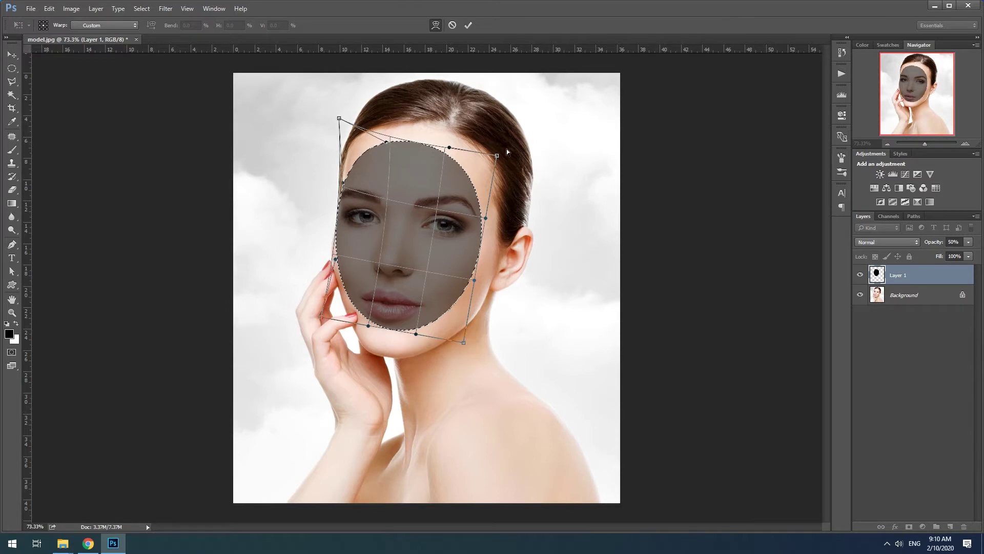
drag(449, 147, 478, 154)
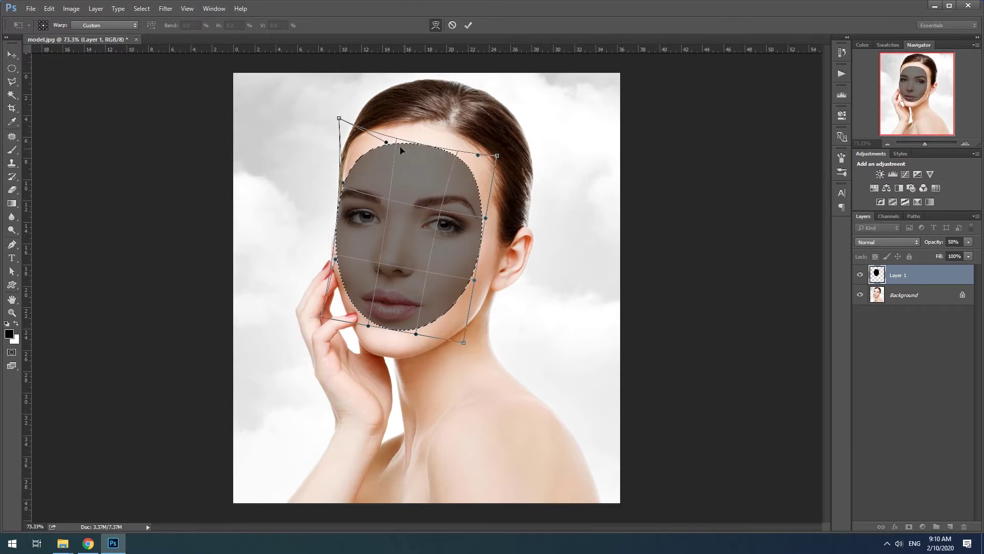
drag(386, 142, 375, 139)
drag(478, 154, 484, 154)
Warp the oval's sides and lower edge so that they follow the cheeks and chin
drag(487, 218, 498, 220)
drag(475, 281, 479, 284)
drag(463, 342, 402, 347)
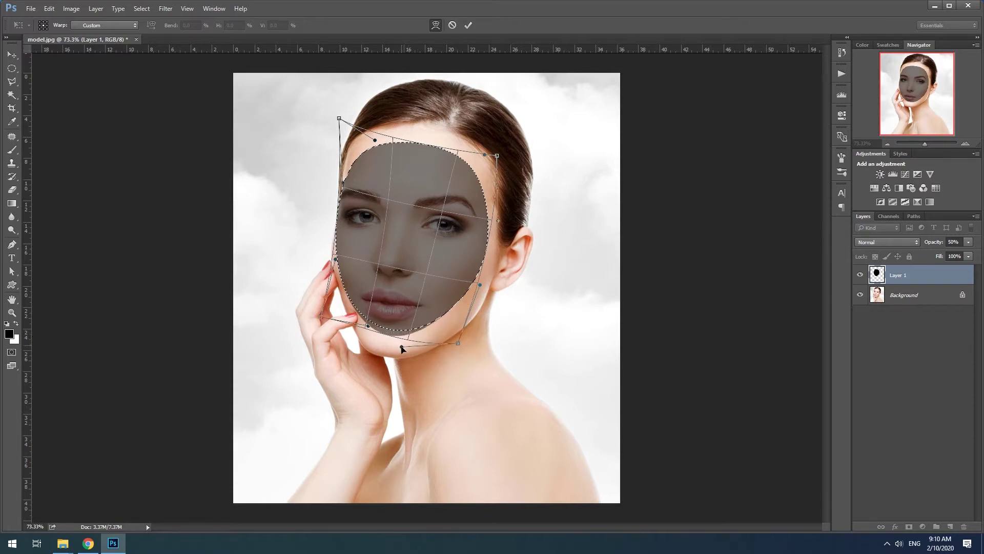
drag(336, 263, 334, 269)
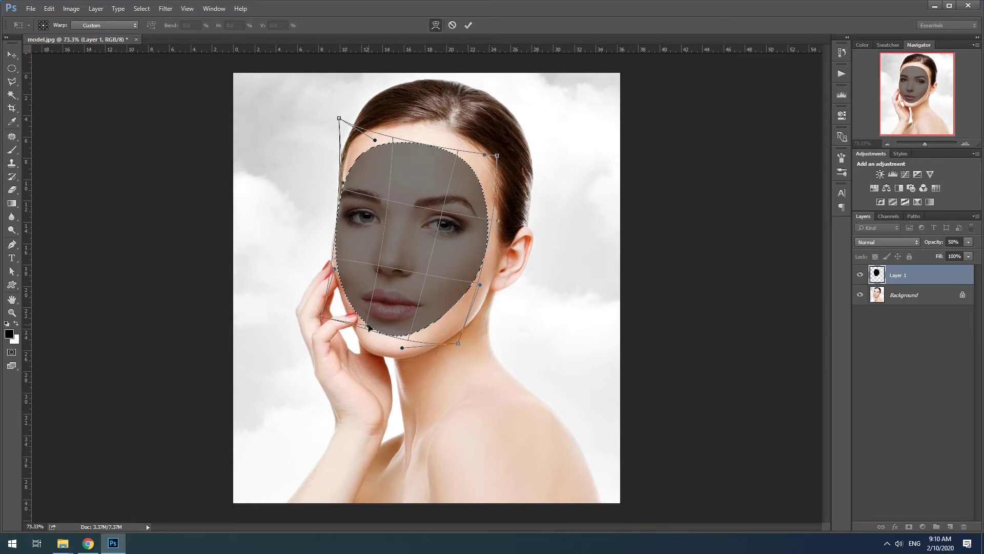
drag(401, 349, 395, 355)
click(335, 269)
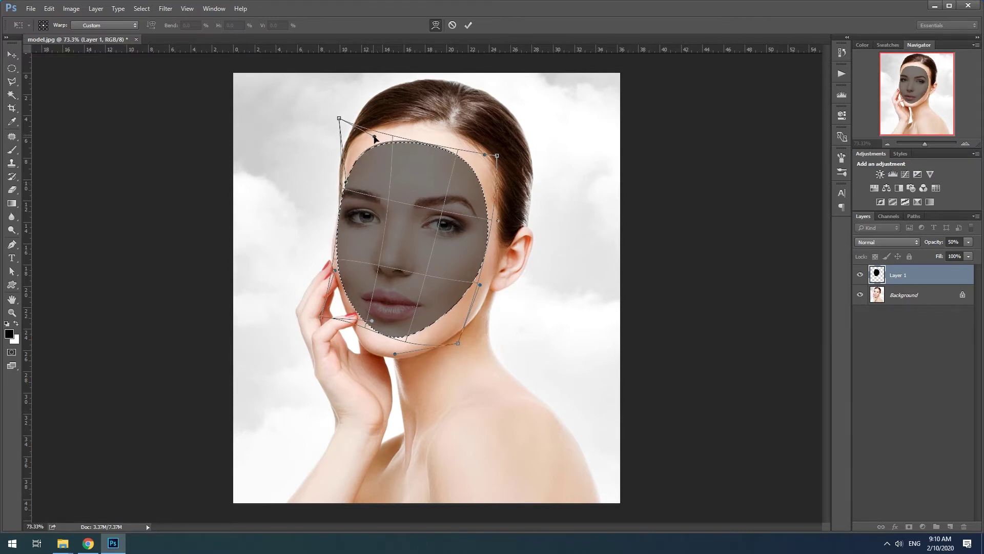
Refine the oval's warp along the forehead and the temple on the hand side, and apply the transform
drag(484, 154, 476, 150)
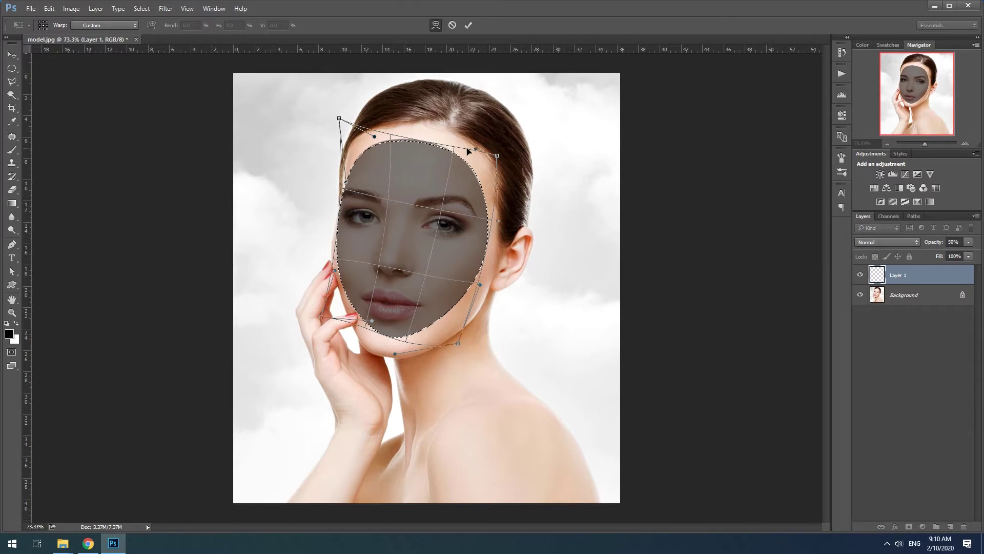
drag(374, 137, 378, 137)
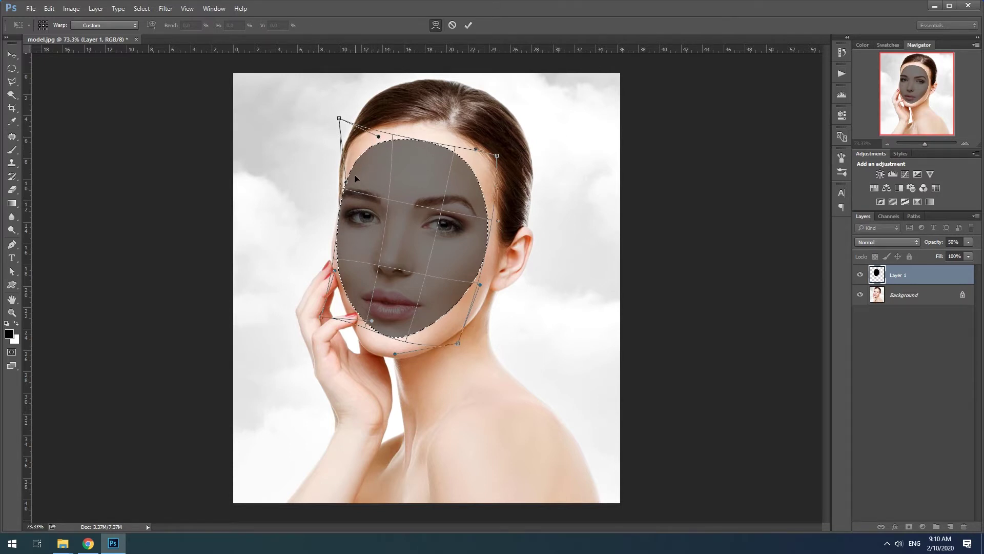
drag(345, 182, 343, 179)
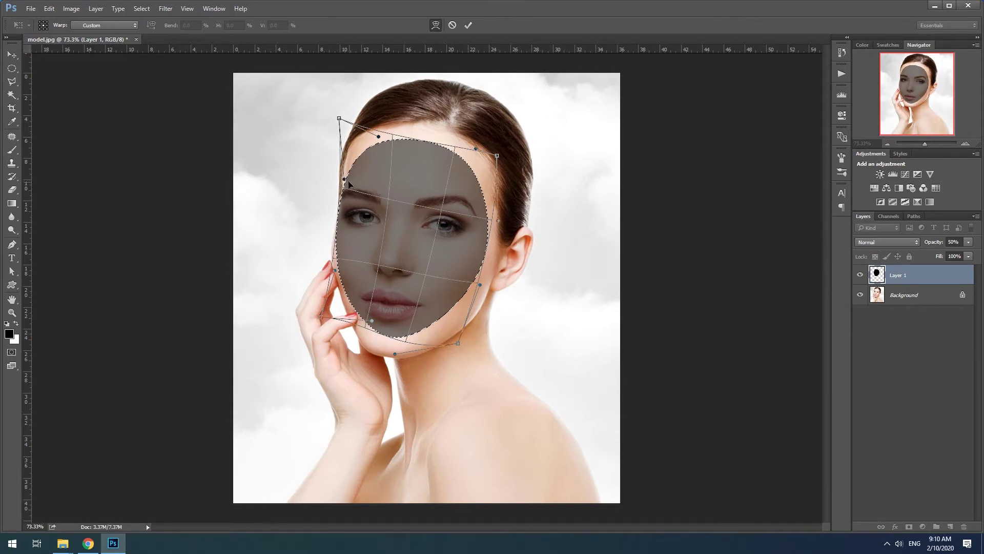
drag(344, 179, 343, 176)
key(Return)
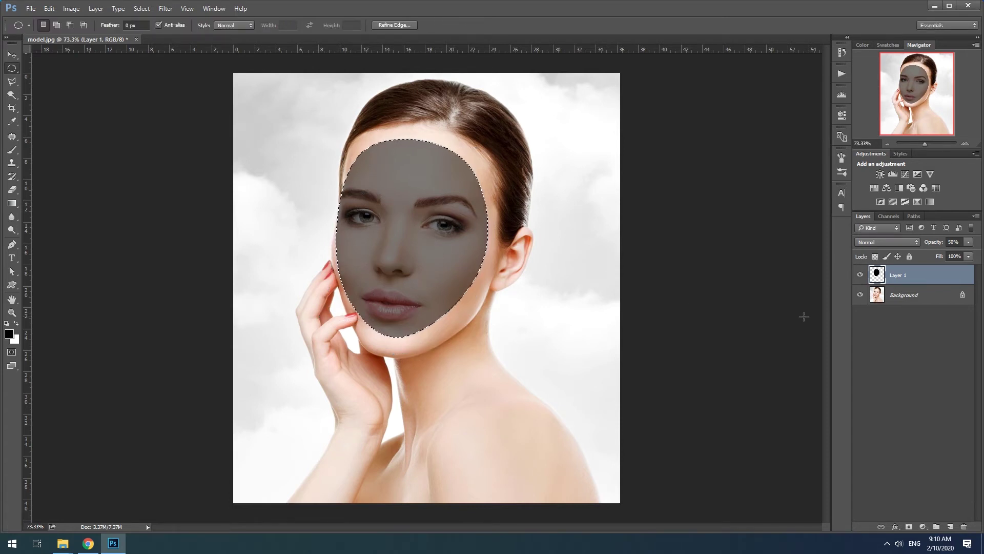
Add an inverted layer mask to the Background layer to hide the selected face area, and hide Layer 1
click(897, 299)
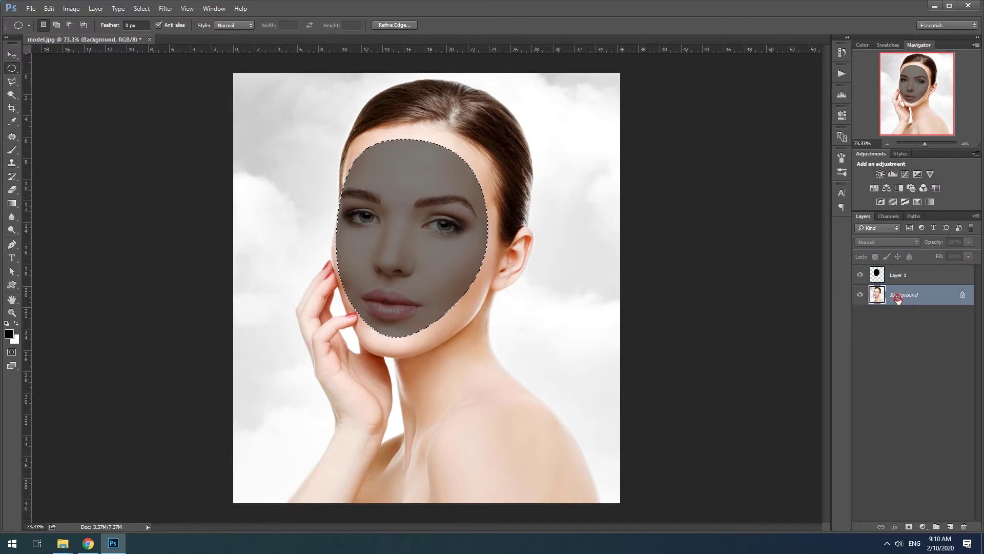
alt+click(910, 528)
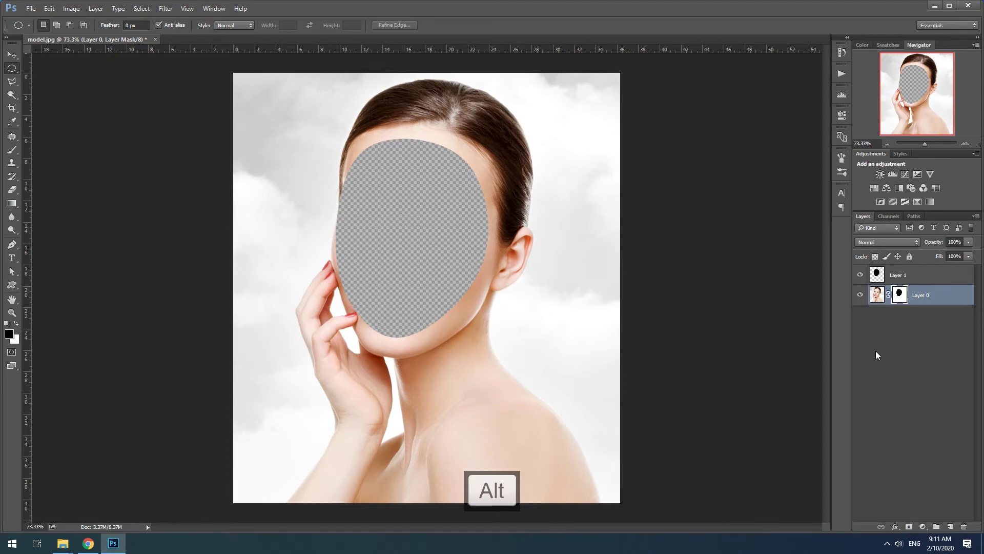
click(893, 276)
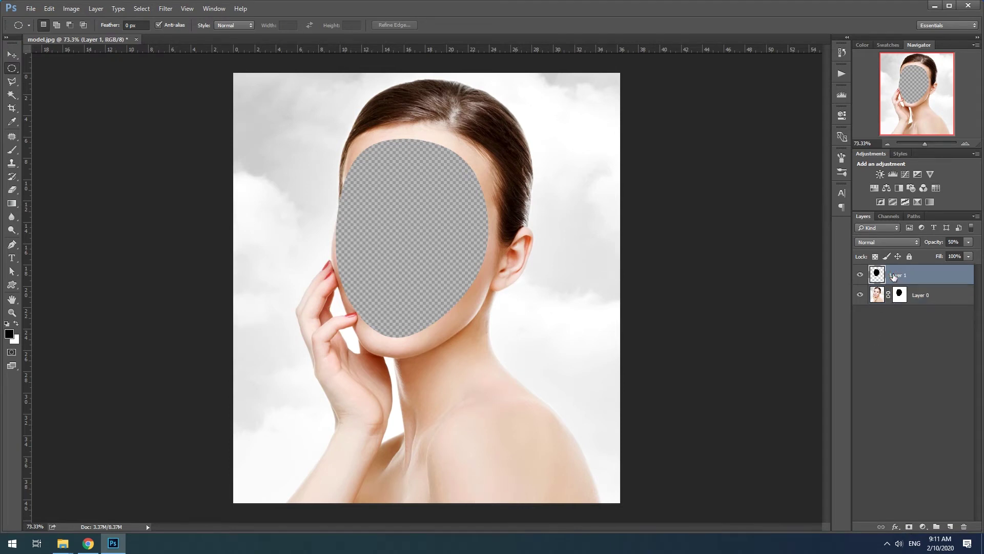
click(860, 275)
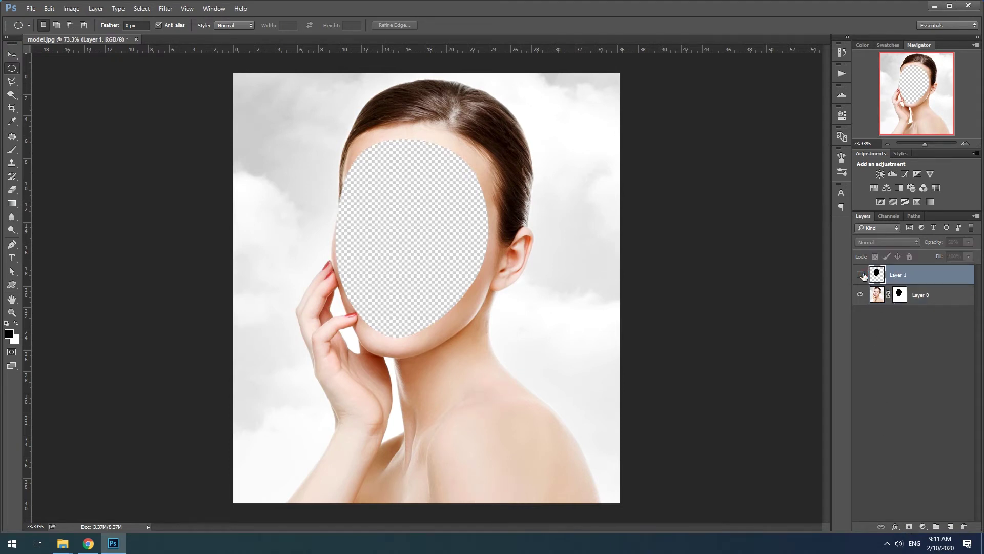
Create a new layer with the default settings and move it beneath the masked portrait layer
click(927, 296)
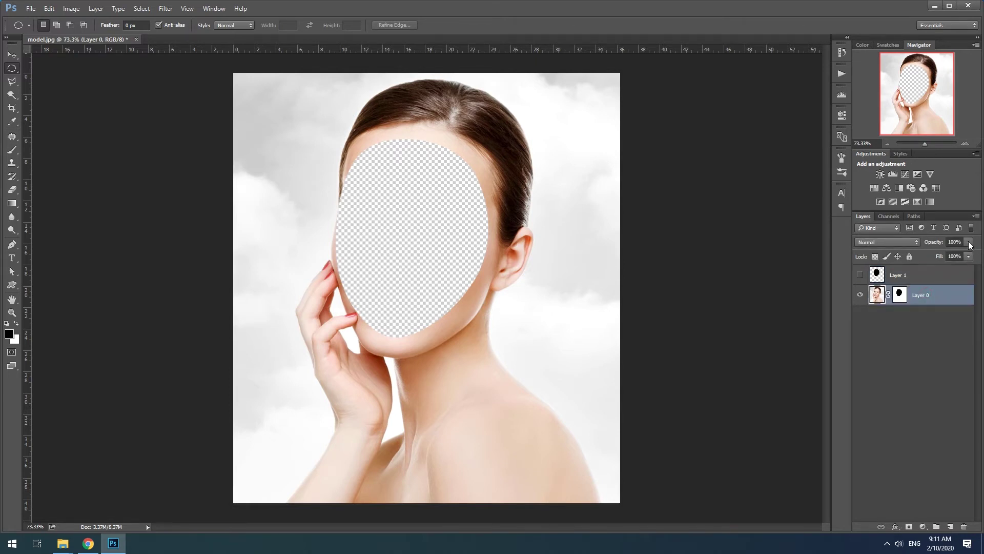
click(976, 217)
click(914, 214)
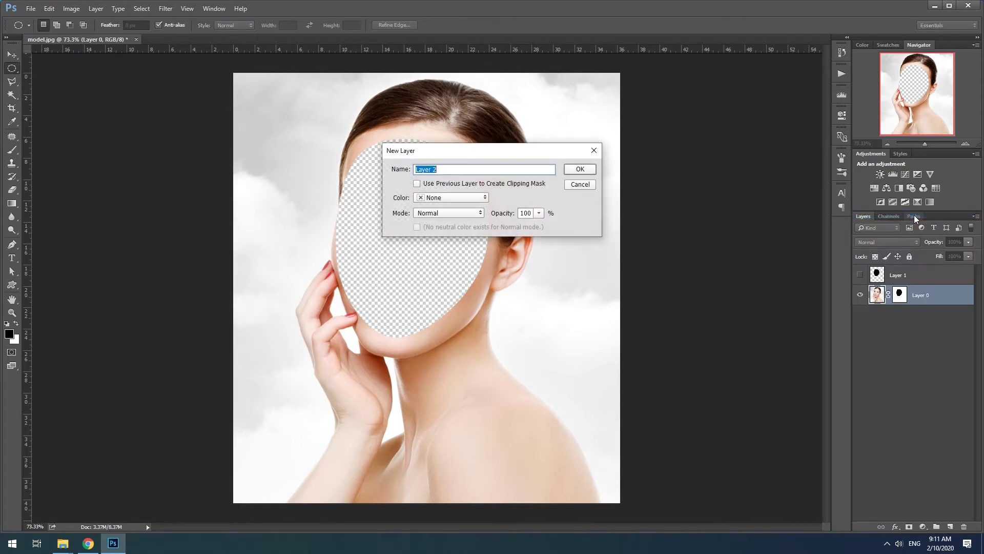
click(576, 169)
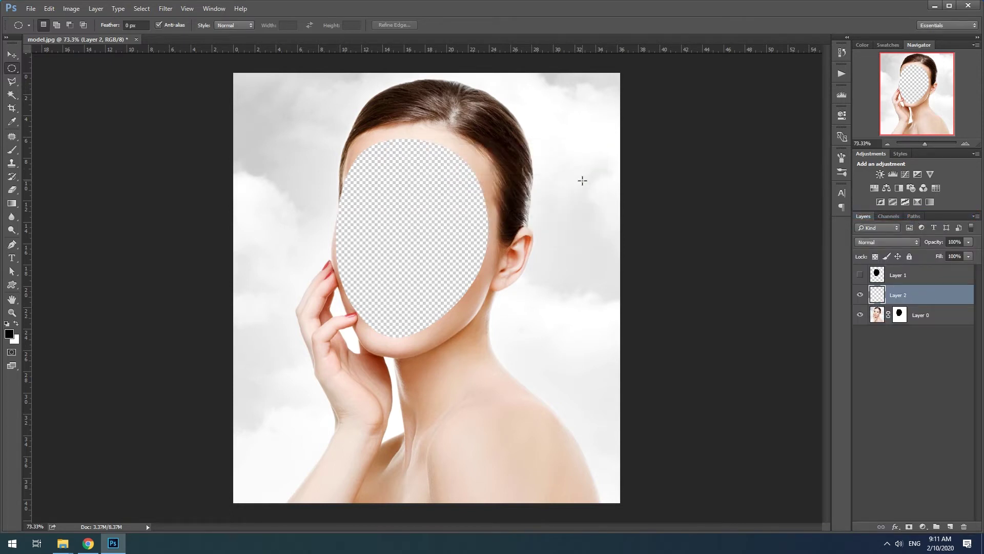
drag(938, 306, 930, 323)
key(v)
Start a Pen tool path at the upper-right forehead, curving down through the face hole to the chin
click(12, 245)
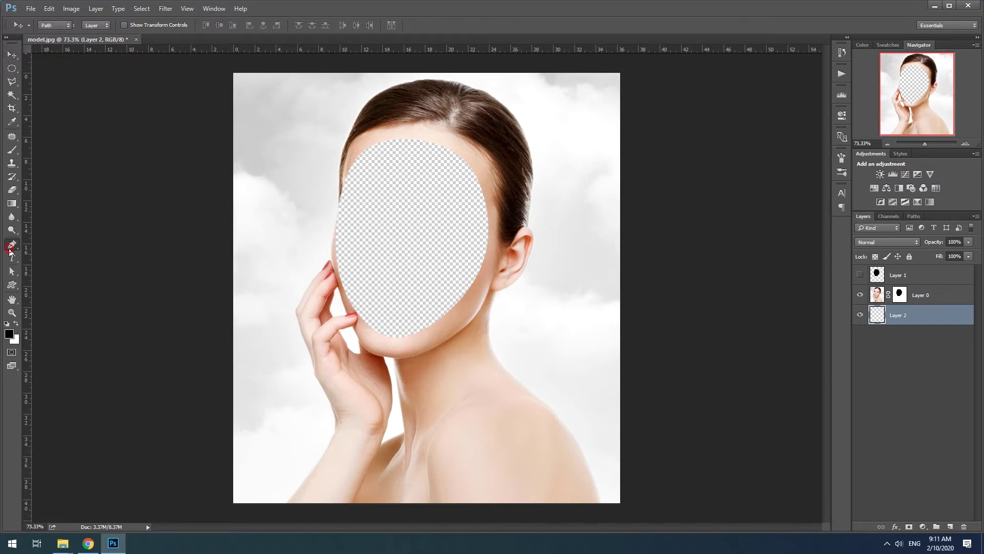
click(57, 244)
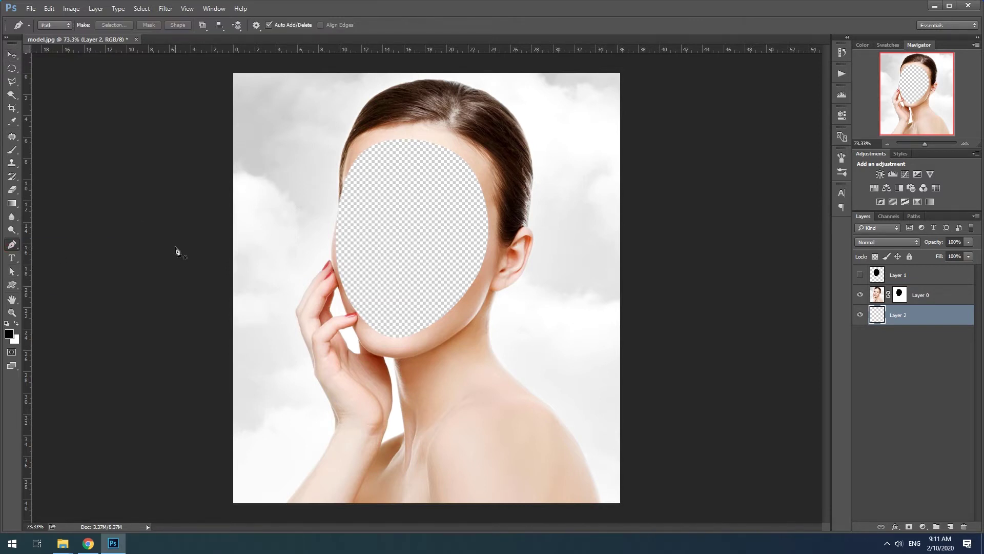
click(466, 157)
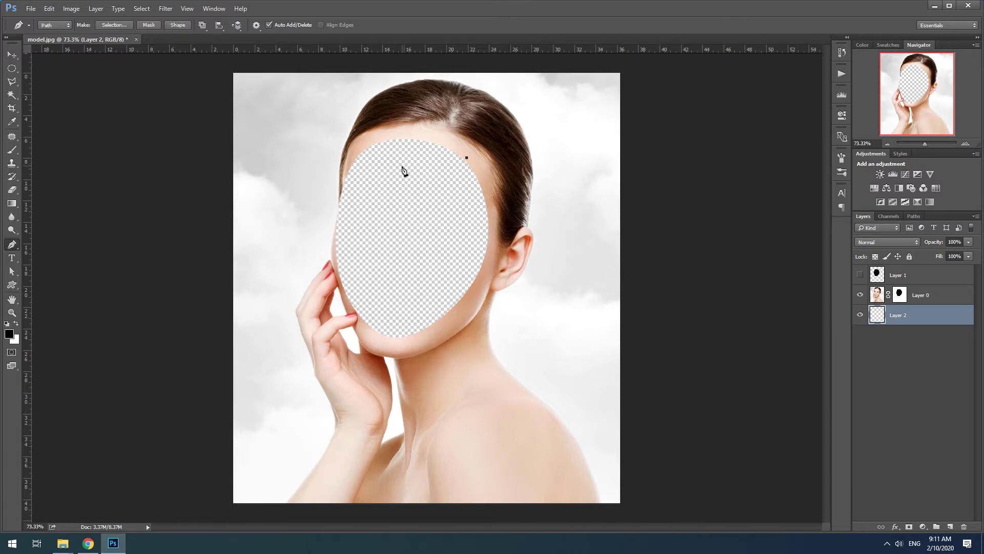
drag(393, 185, 371, 213)
drag(377, 278, 383, 302)
drag(425, 336, 453, 333)
click(469, 305)
Continue the path around the outside of the face hole, past the hand-side cheek and forehead, and close it at its starting point
click(381, 348)
click(353, 320)
click(334, 272)
click(329, 220)
click(341, 174)
click(370, 137)
click(426, 129)
click(471, 145)
click(467, 157)
Convert the closed pen path into a selection
right_click(406, 161)
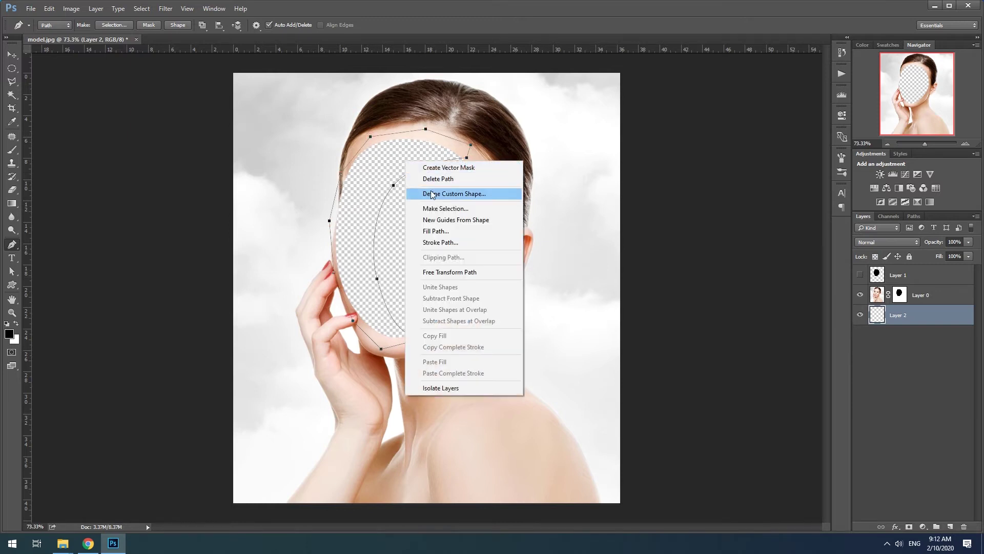
click(468, 209)
click(547, 159)
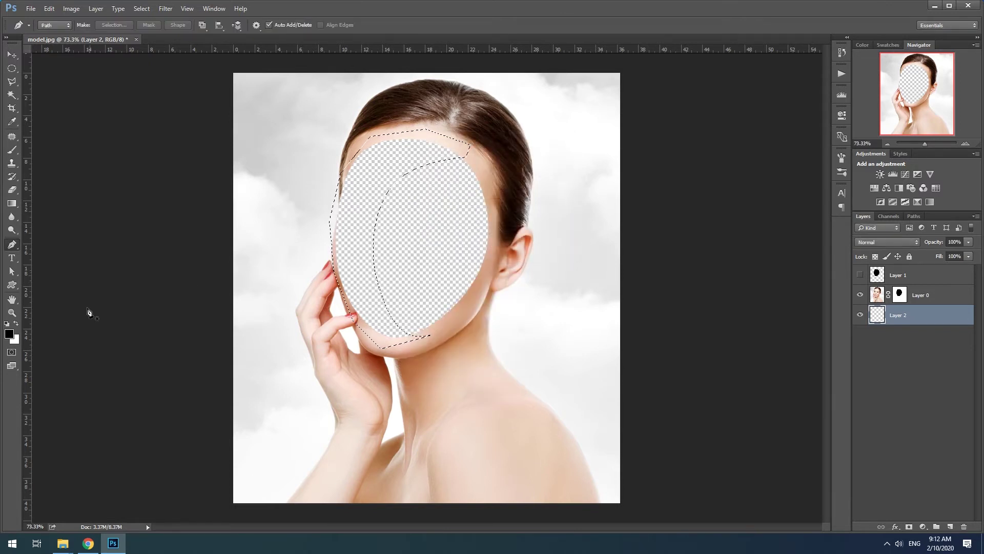
Sample the skin tone #d29c7a from the jaw as the foreground colour and brush it over the selected inner-head area
click(12, 150)
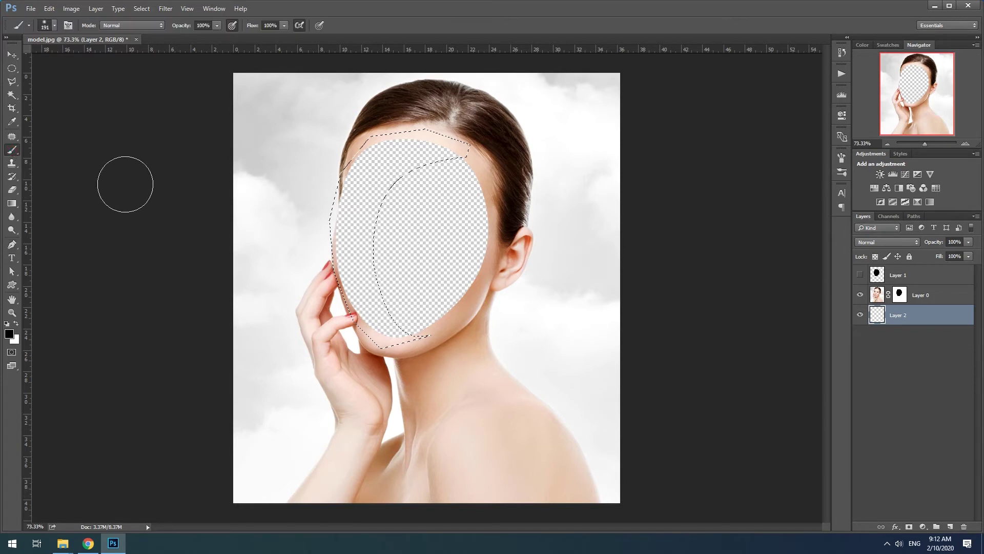
click(9, 334)
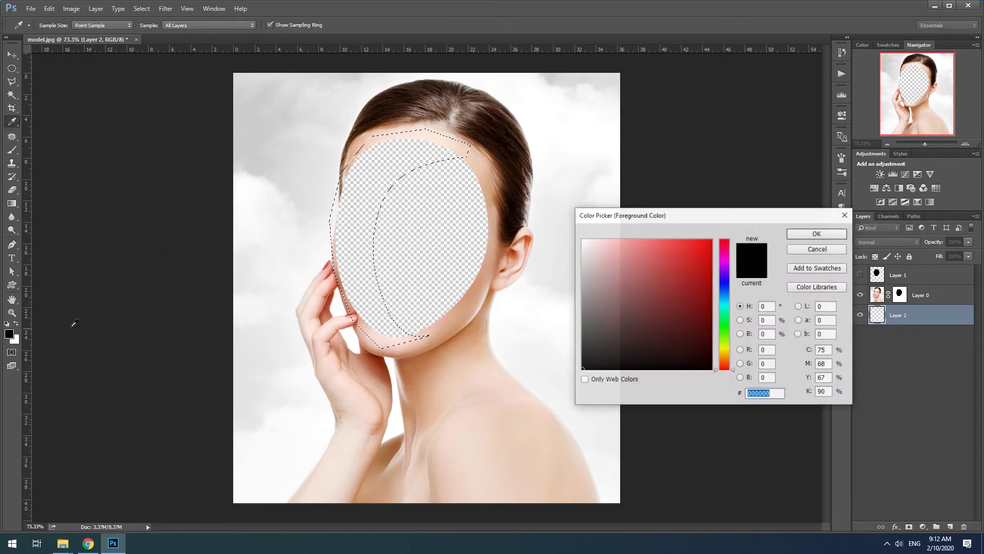
click(475, 293)
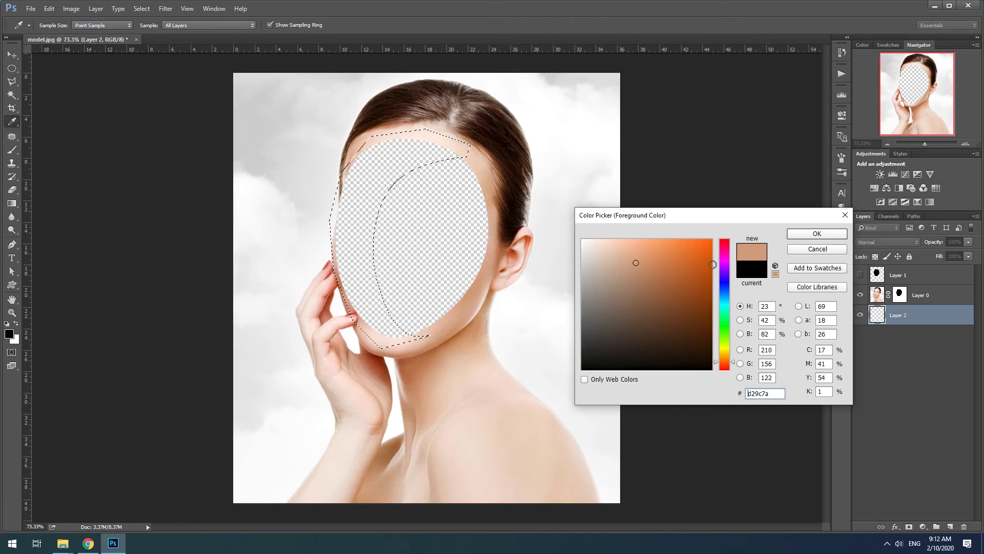
click(803, 239)
drag(484, 148, 435, 149)
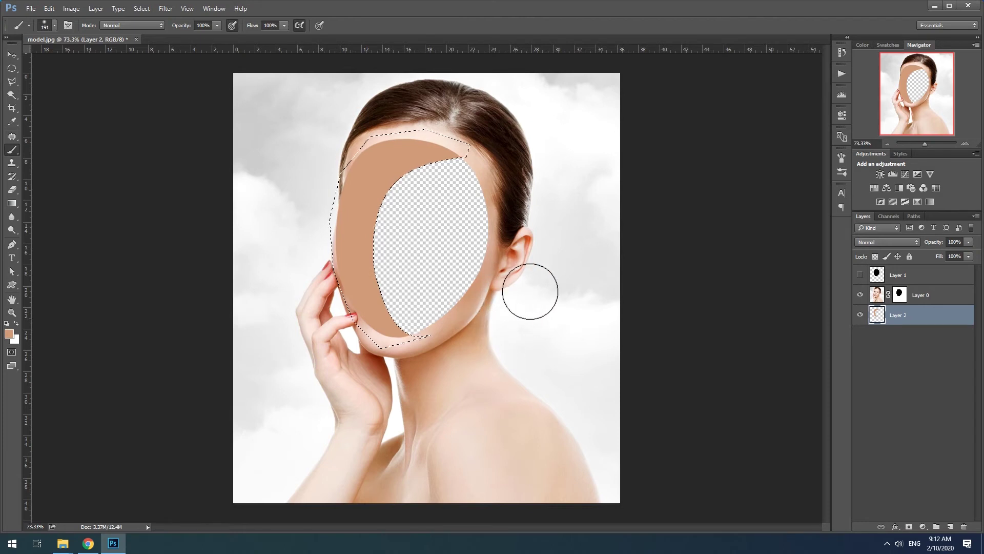
key(ctrl+d)
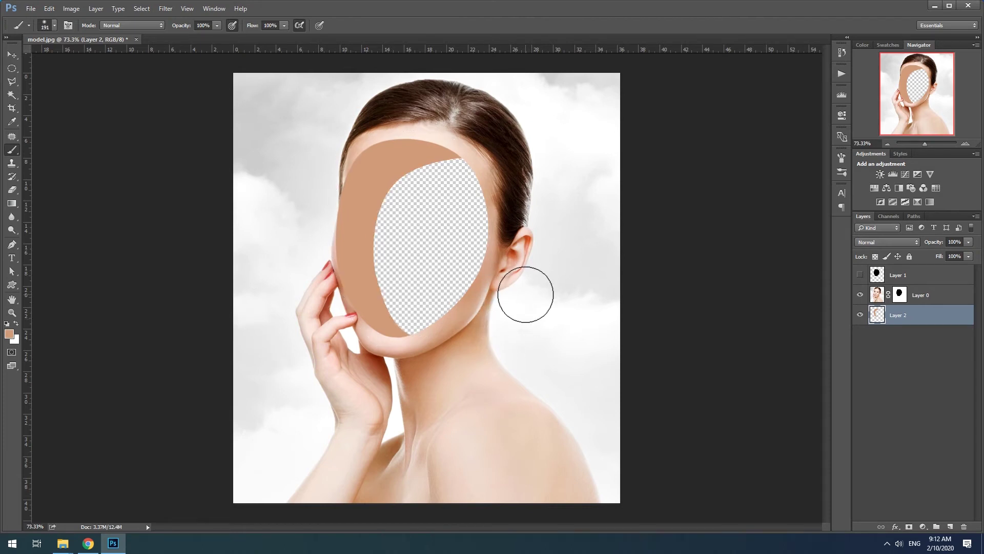
key(ctrl+z)
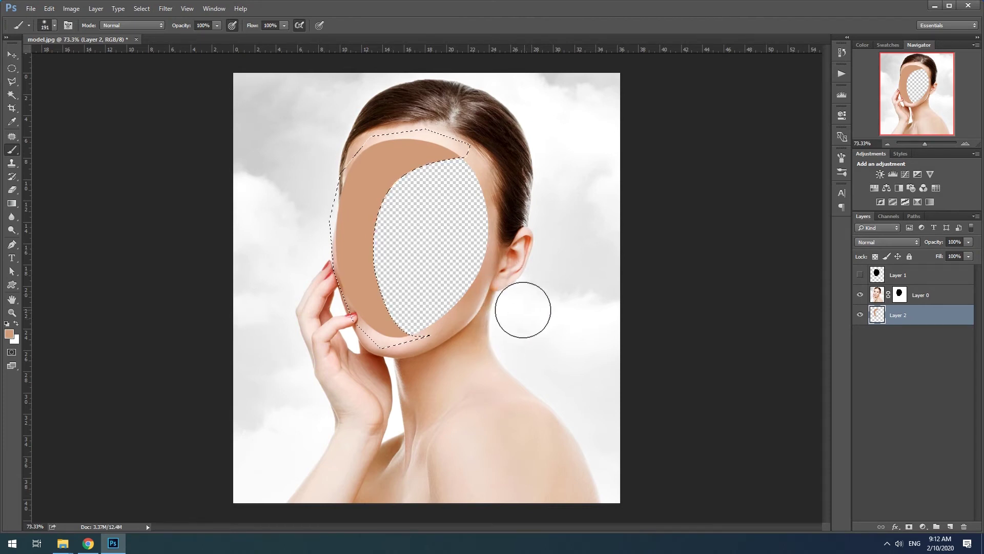
Set the foreground colour to the deeper skin tone #c98459 and brush shading onto the selected inner-head area
click(8, 334)
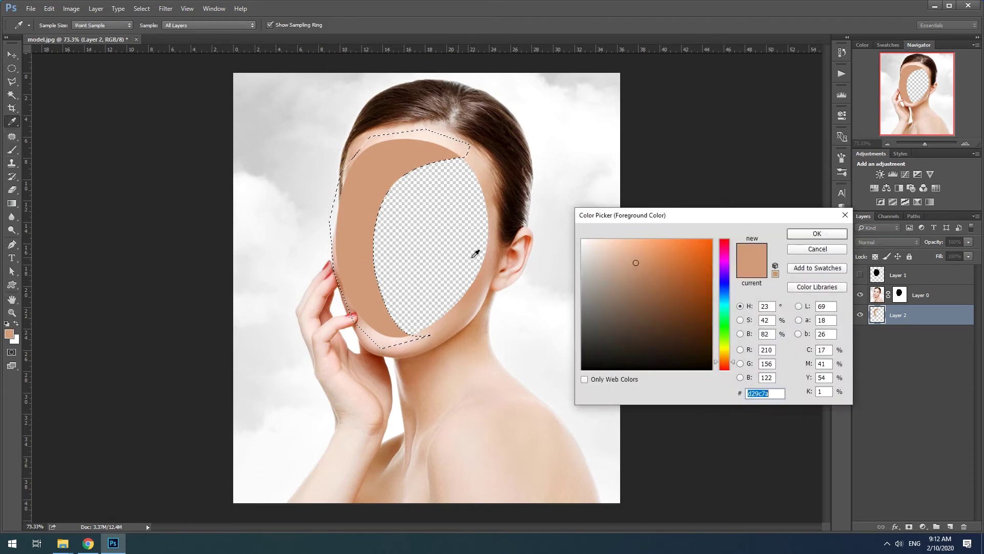
drag(650, 265, 654, 267)
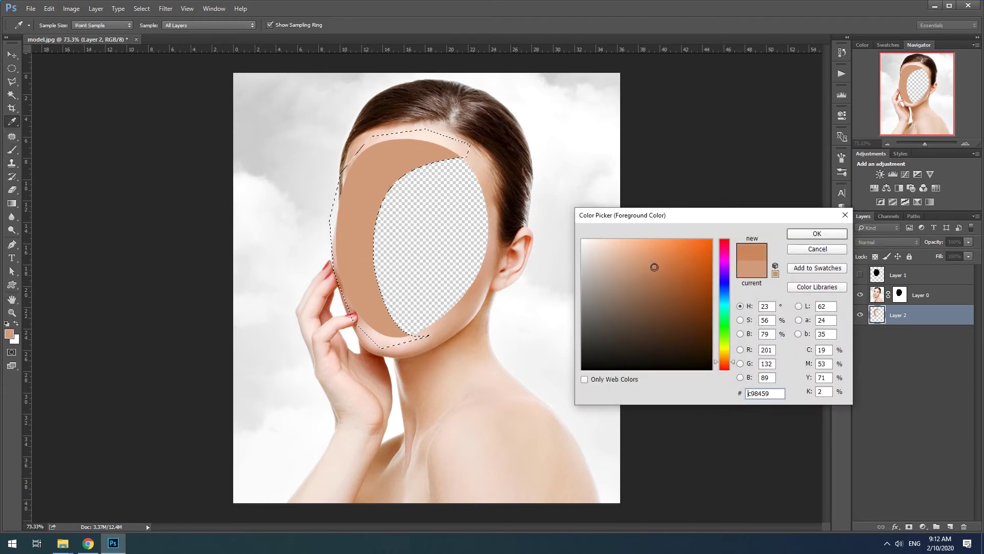
click(830, 233)
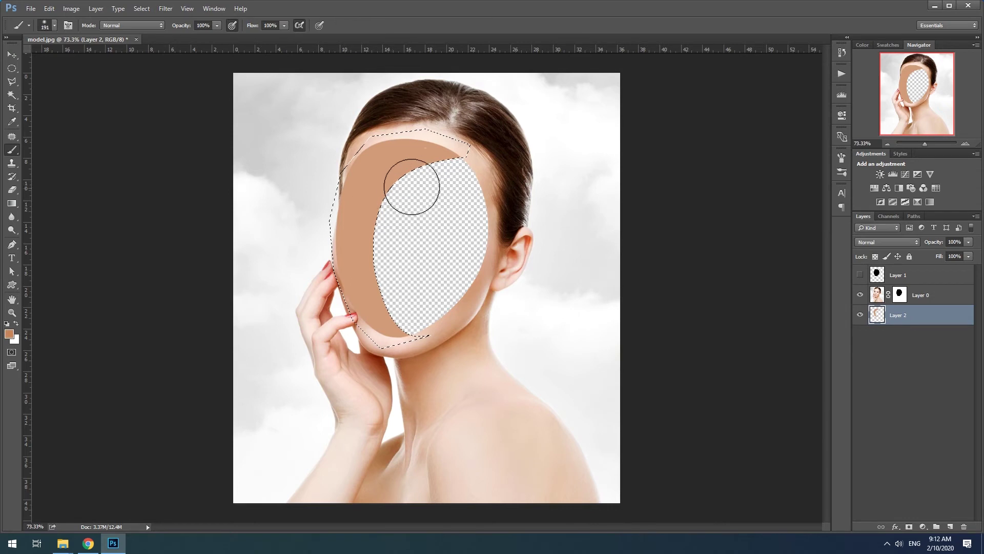
mouse_move(393, 156)
mouse_down()
mouse_move(344, 170)
mouse_move(300, 207)
mouse_up()
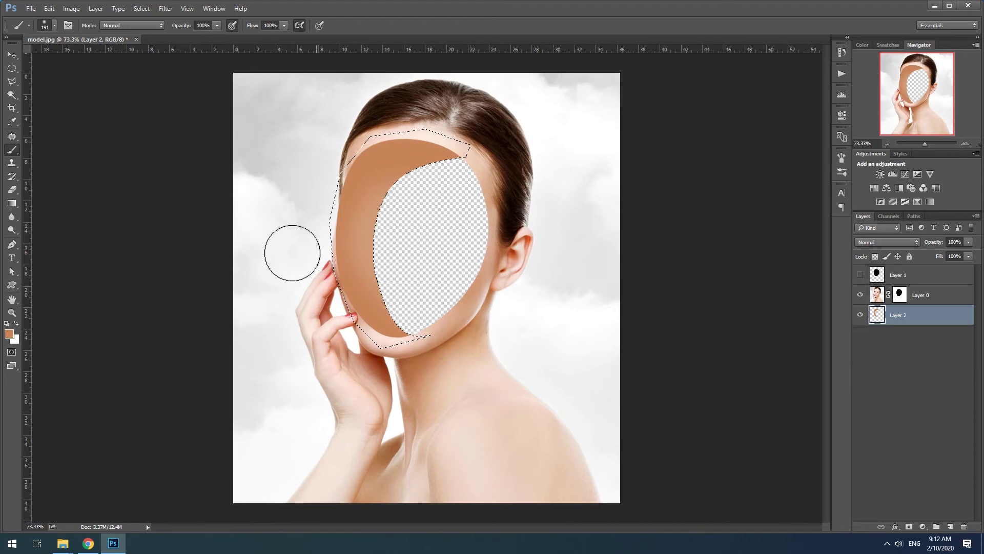
Paint darker shading along the inner head with colour #ae6130 at 61% brush opacity, and clear the selection
click(9, 333)
drag(665, 270, 676, 281)
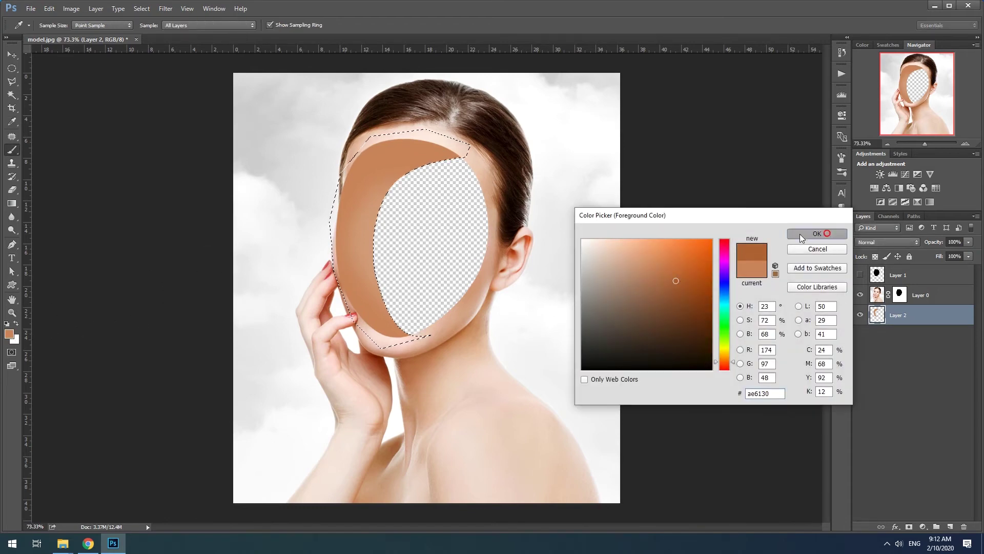
click(818, 234)
click(217, 26)
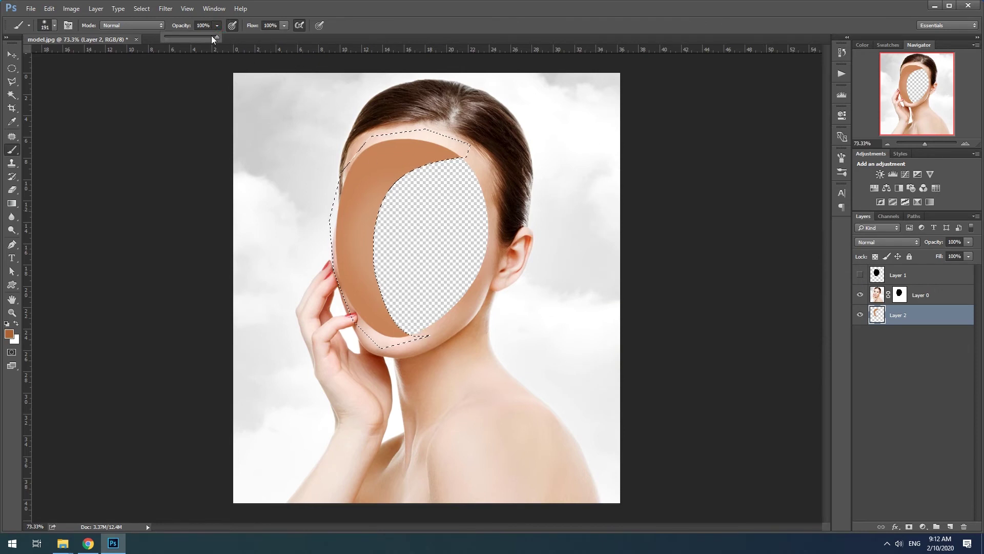
drag(463, 162, 435, 156)
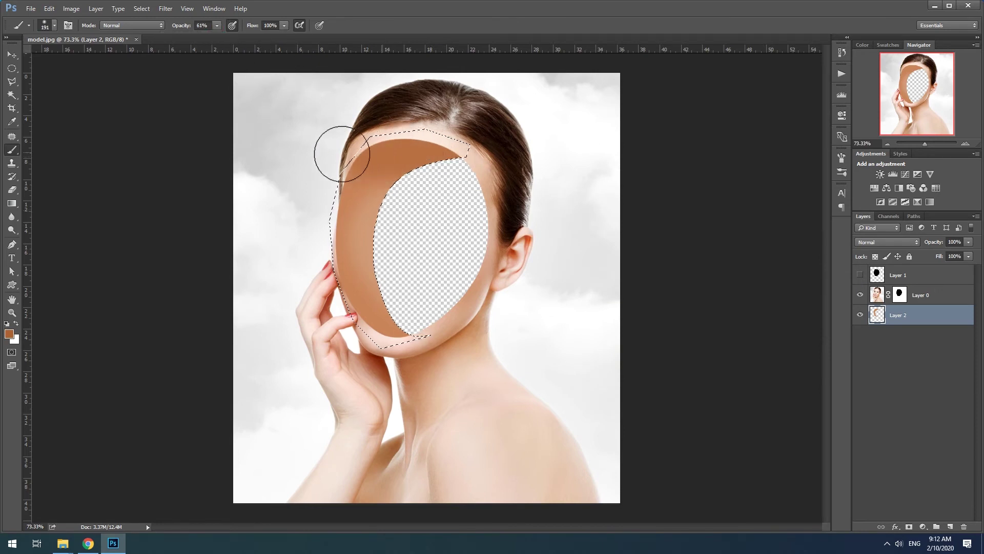
drag(450, 184, 481, 162)
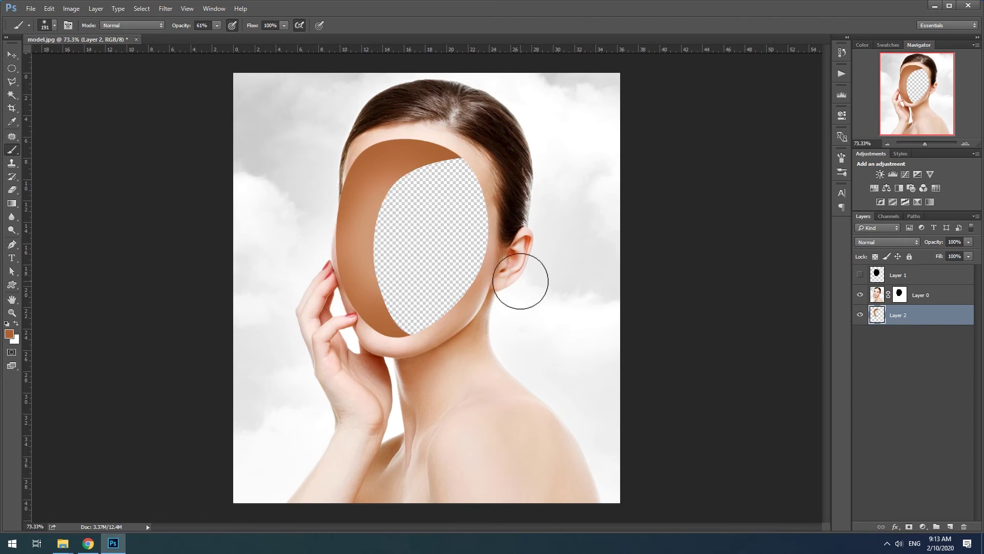
Show Layer 1, the black face shape, and load its outline as a selection
click(878, 276)
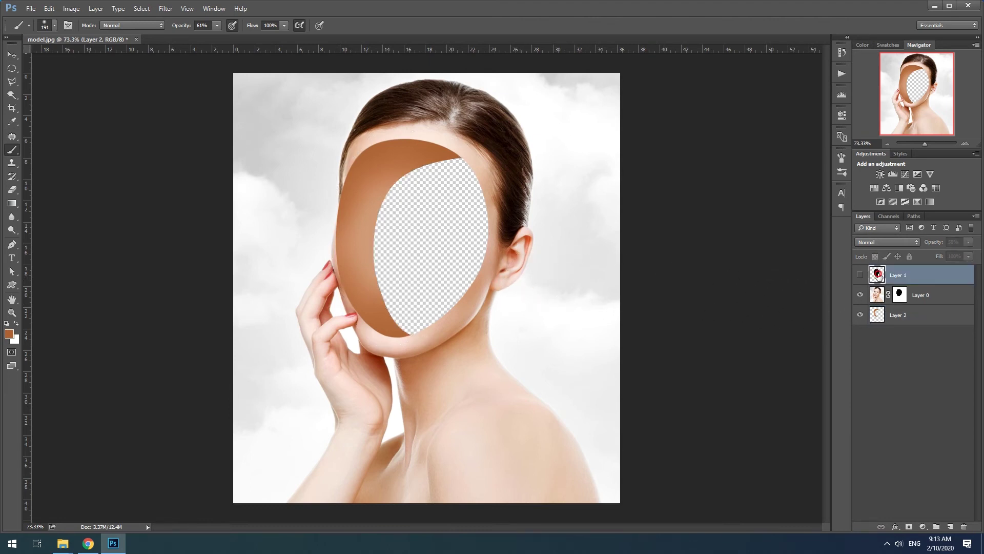
click(861, 275)
click(968, 242)
drag(972, 256, 978, 256)
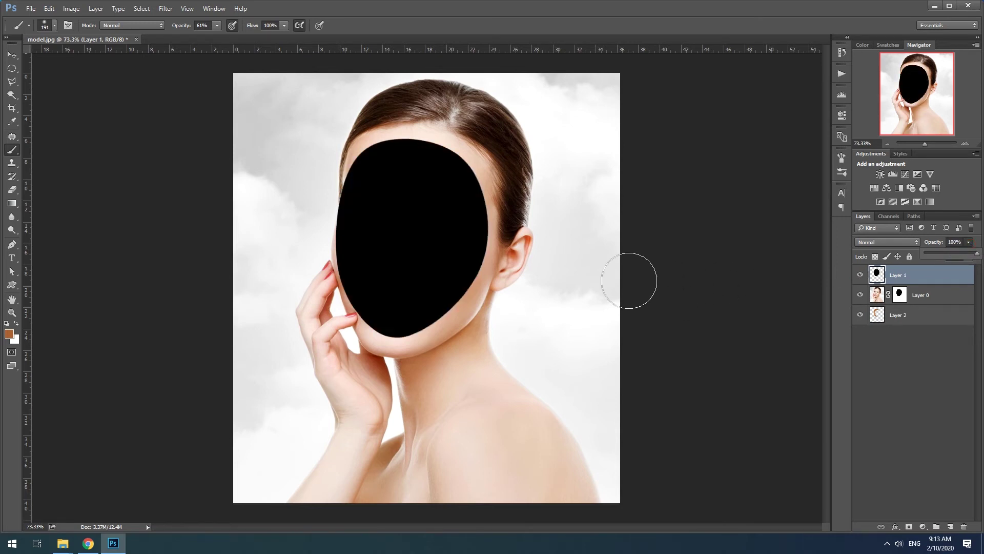
key(v)
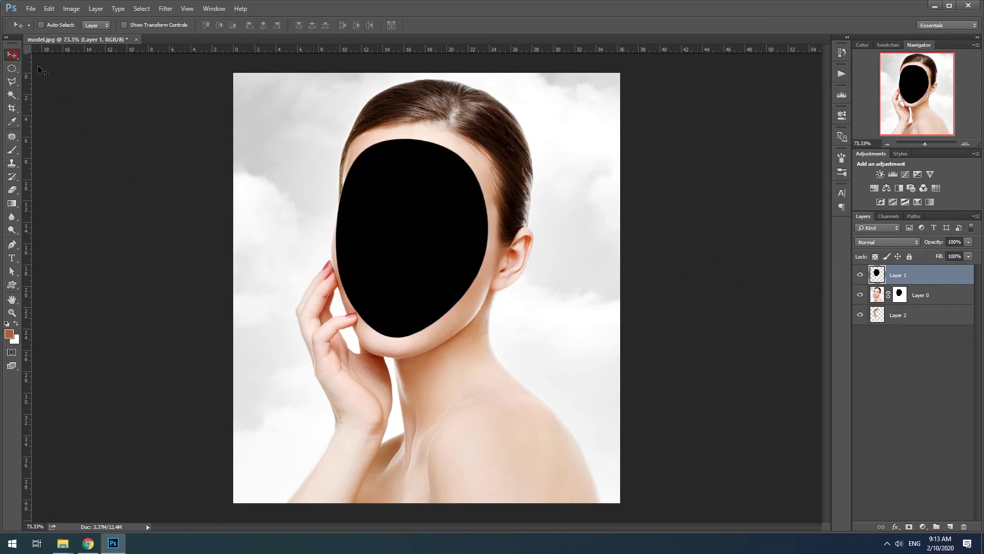
ctrl+click(876, 275)
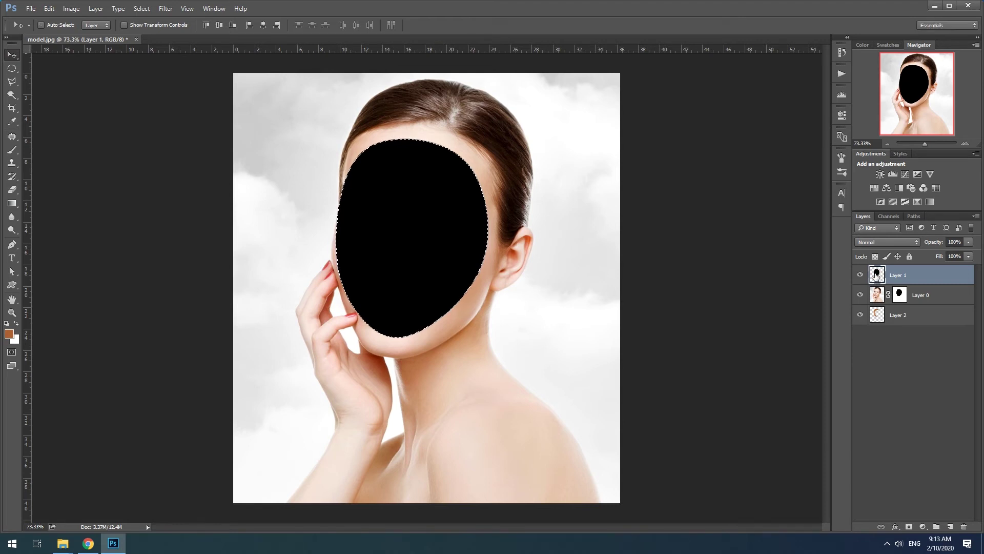
Shrink the face selection to about 98%, delete the black fill inside it to leave a thin rim, and deselect
click(11, 69)
right_click(443, 193)
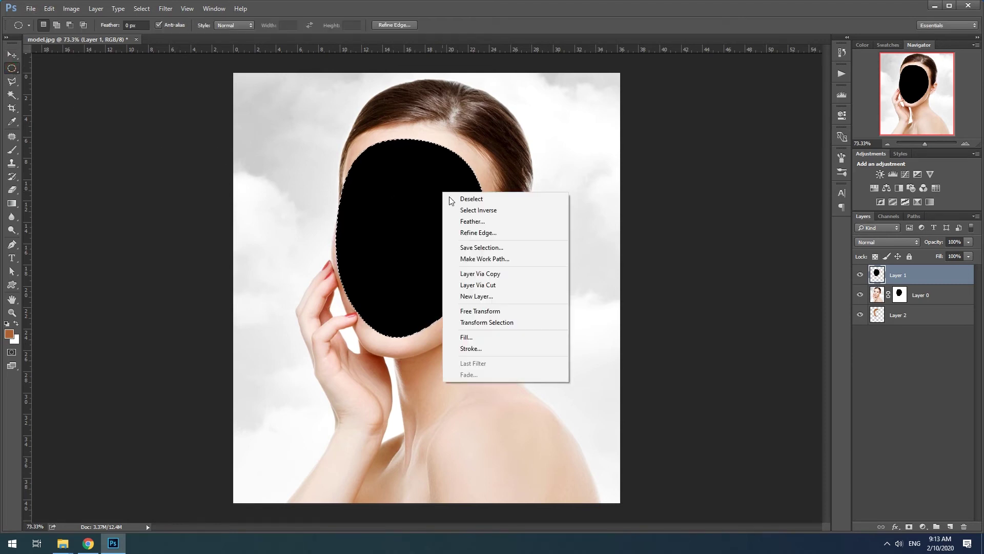
click(475, 311)
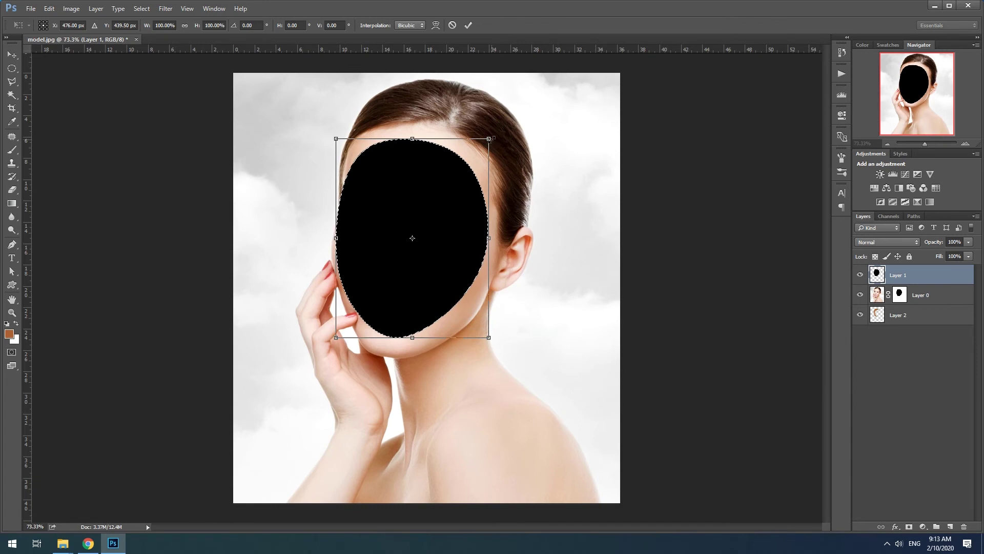
drag(489, 139, 487, 139)
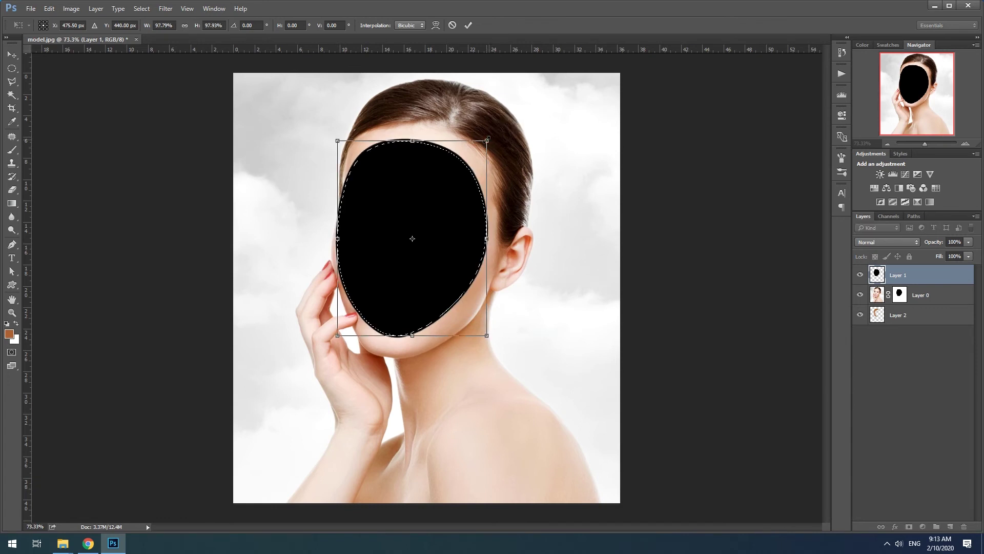
key(Return)
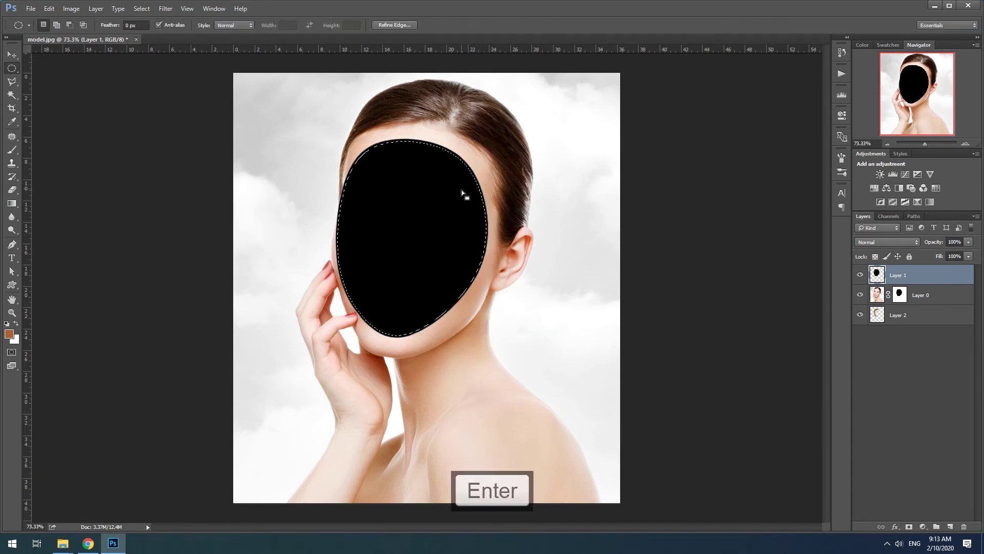
key(Delete)
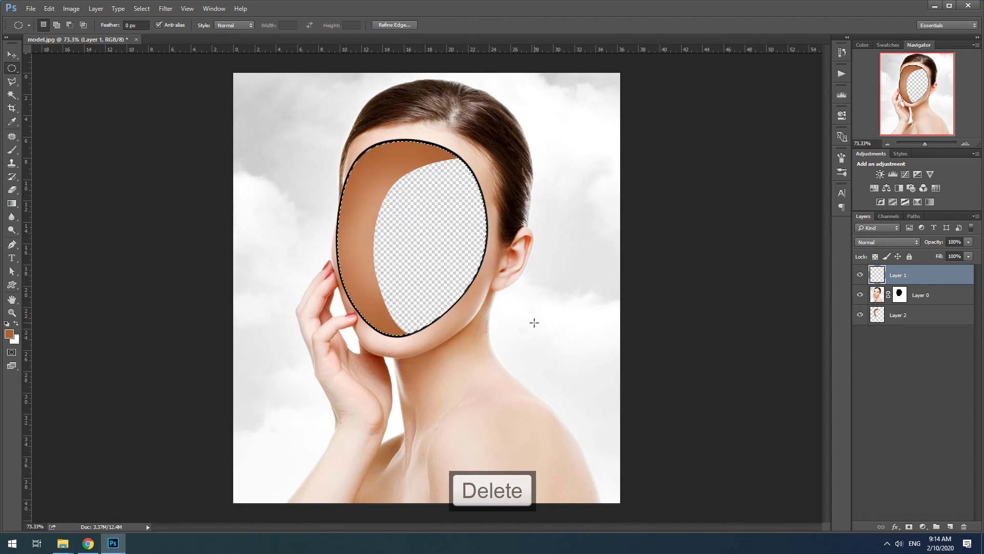
click(525, 306)
Apply a Gradient Overlay to the rim on Layer 1 and recolour the gradient's brown stop to #d57e48
right_click(901, 278)
click(784, 111)
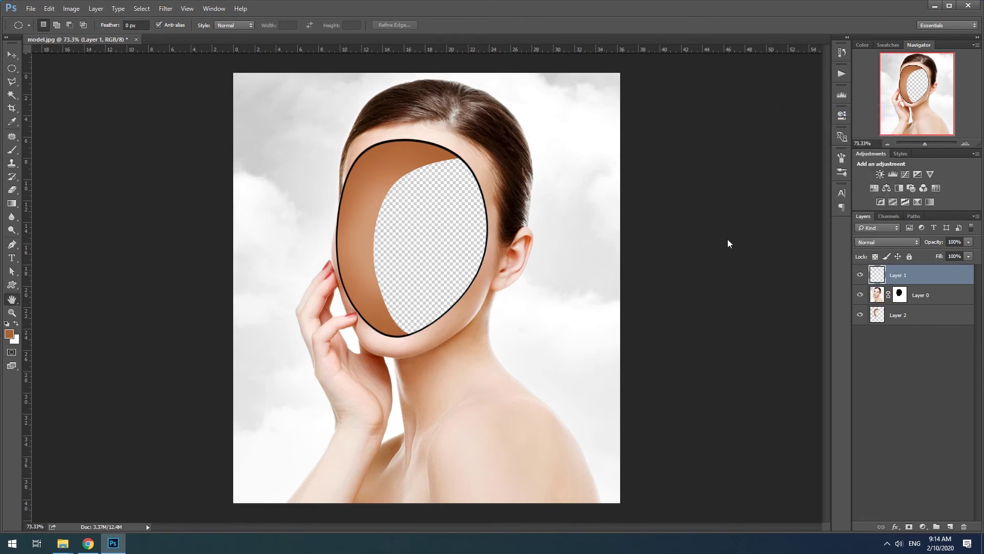
click(608, 269)
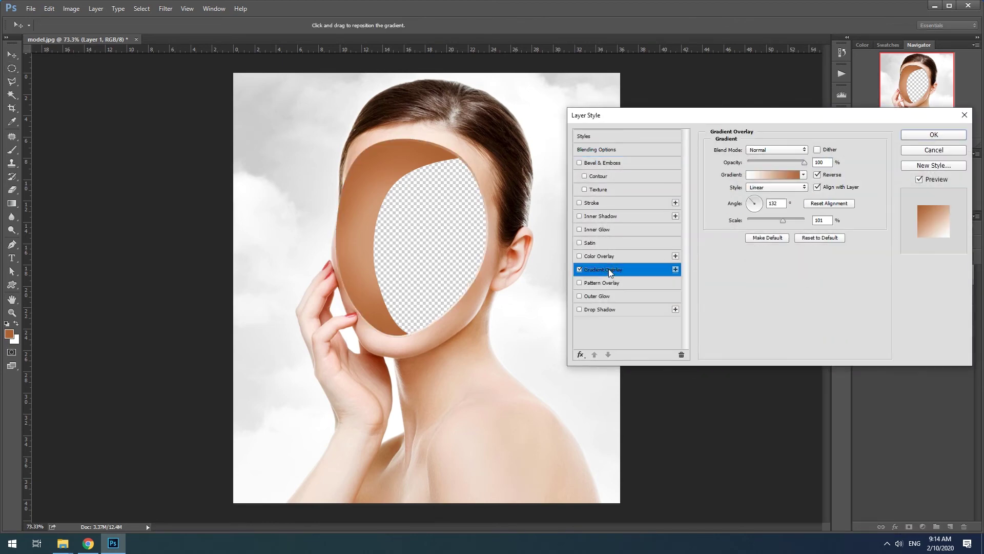
click(763, 175)
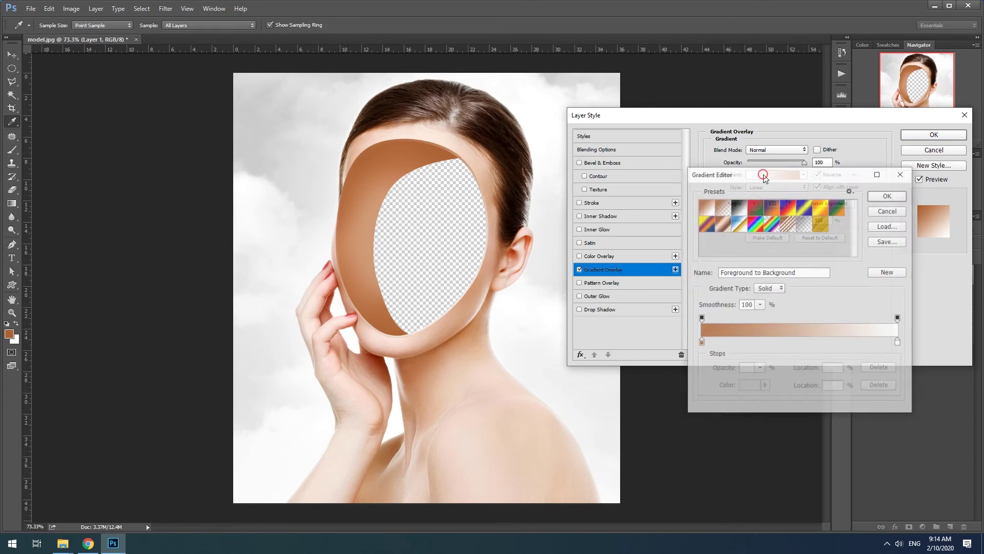
click(701, 343)
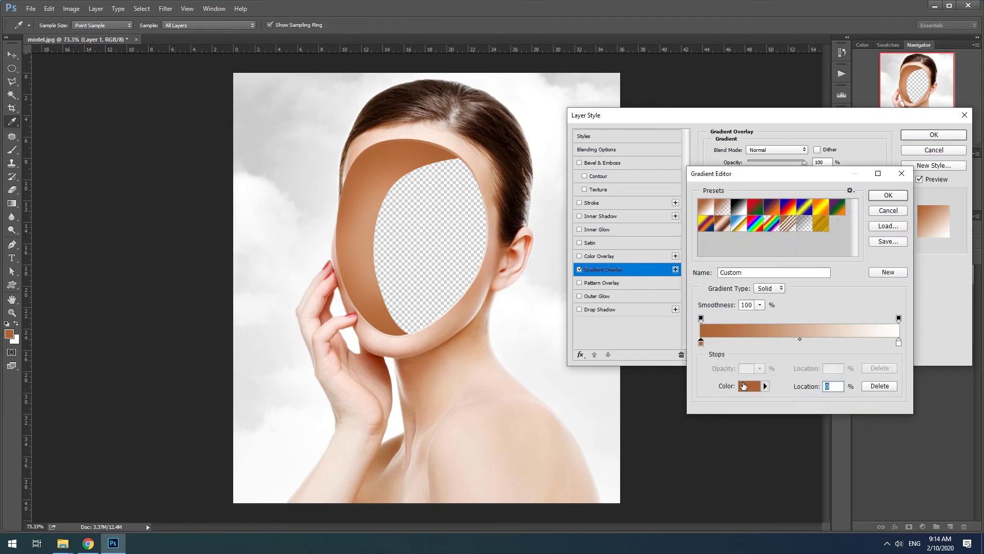
click(746, 385)
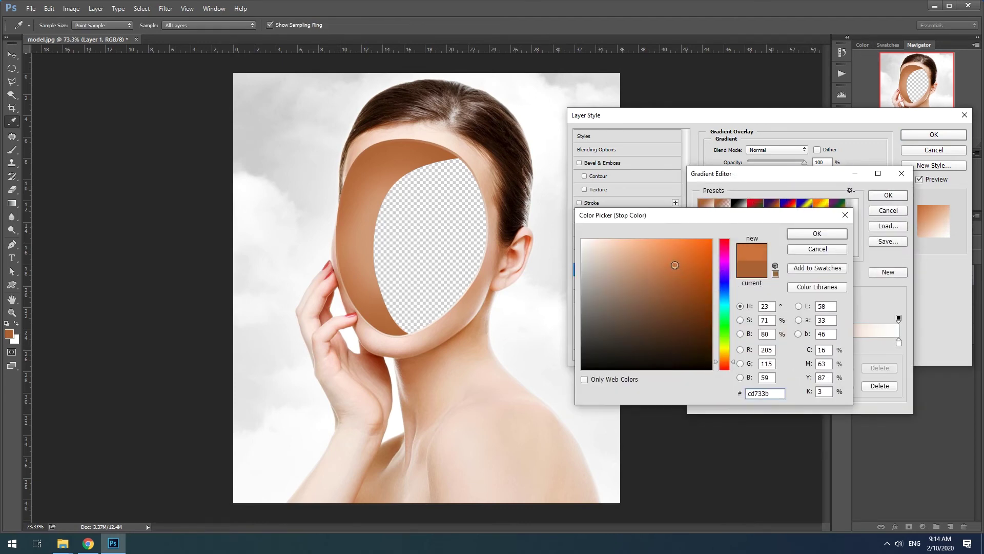
drag(660, 255, 668, 260)
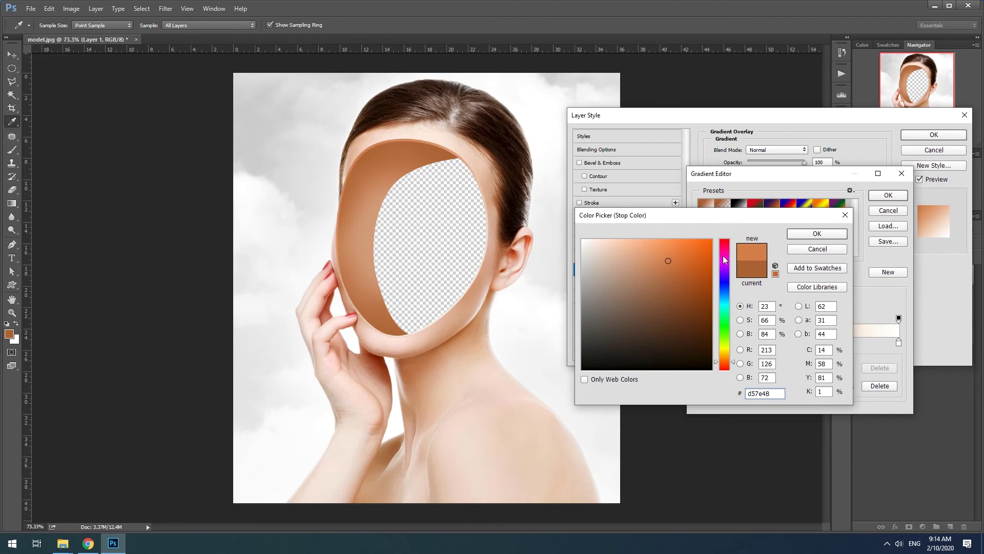
click(817, 234)
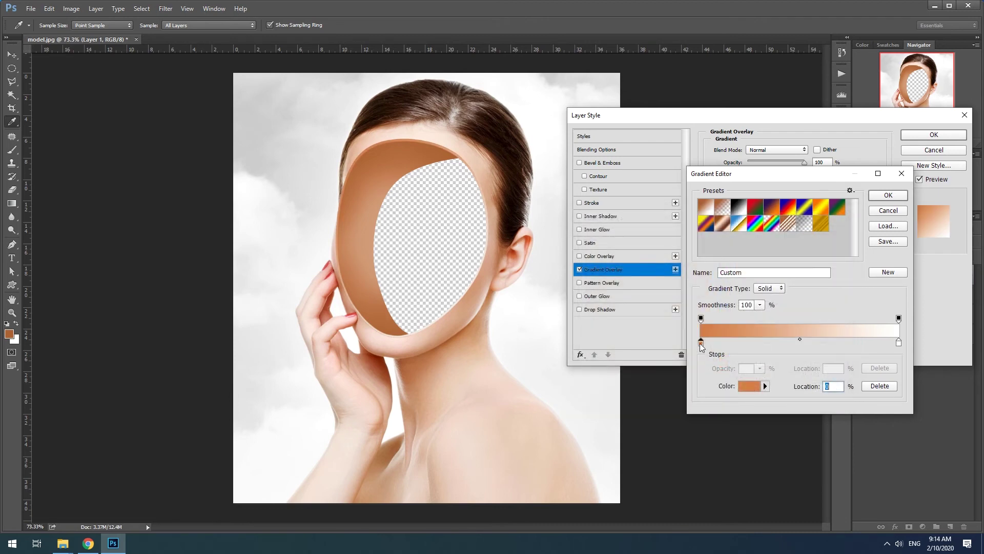
Move the gradient's orange stop close to the middle and its white stop to the 90% location
drag(702, 346, 817, 348)
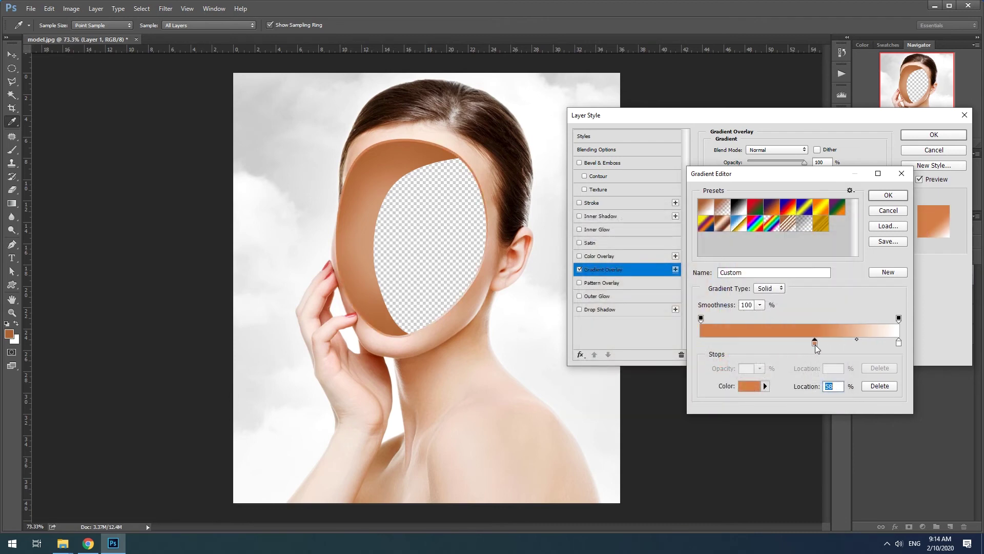
drag(900, 343, 879, 343)
drag(814, 343, 788, 345)
click(879, 345)
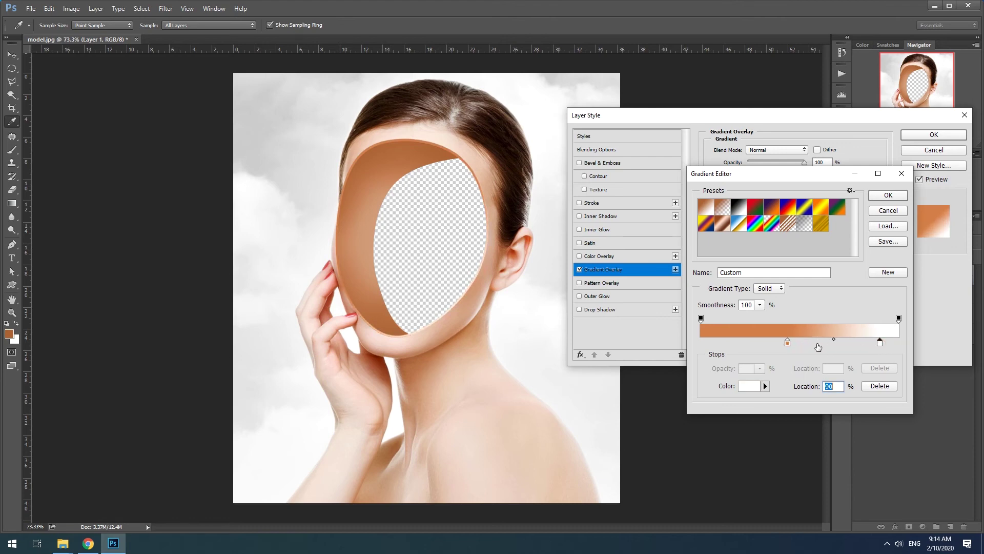
Add a light peach stop sampled from the gradient at the 6% location, and shift the orange stop closer to the white one
click(724, 344)
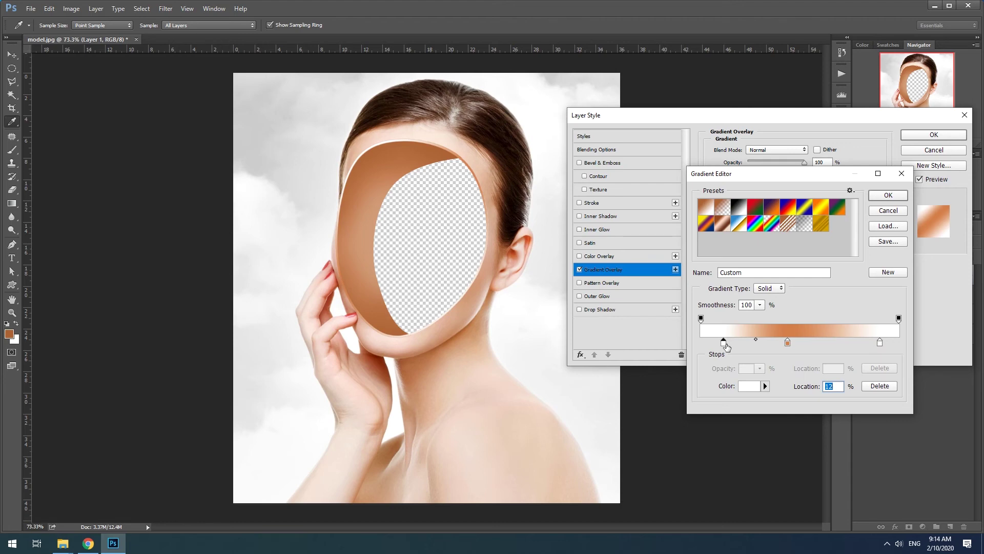
drag(788, 343, 812, 344)
mouse_move(723, 344)
mouse_down()
mouse_move(705, 346)
mouse_move(713, 343)
mouse_up()
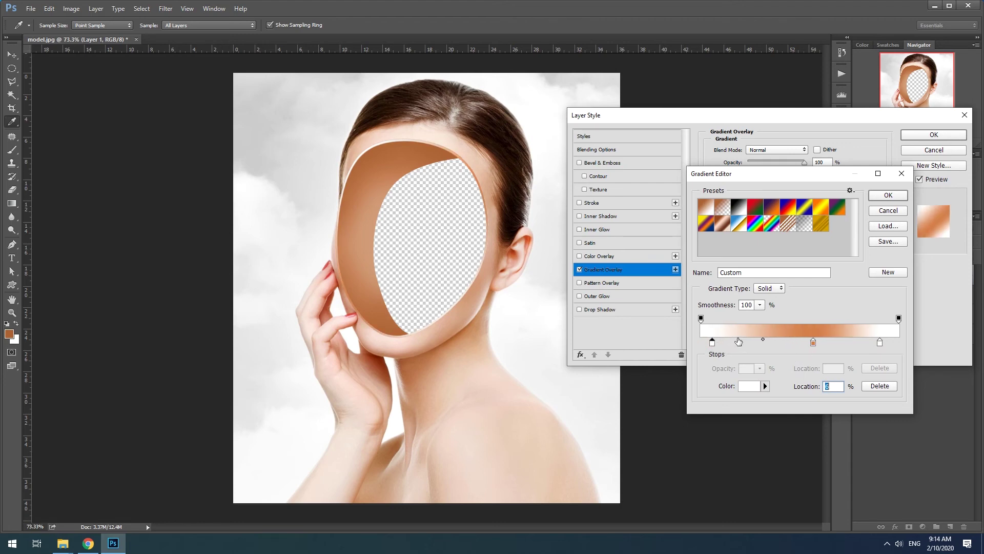
click(744, 333)
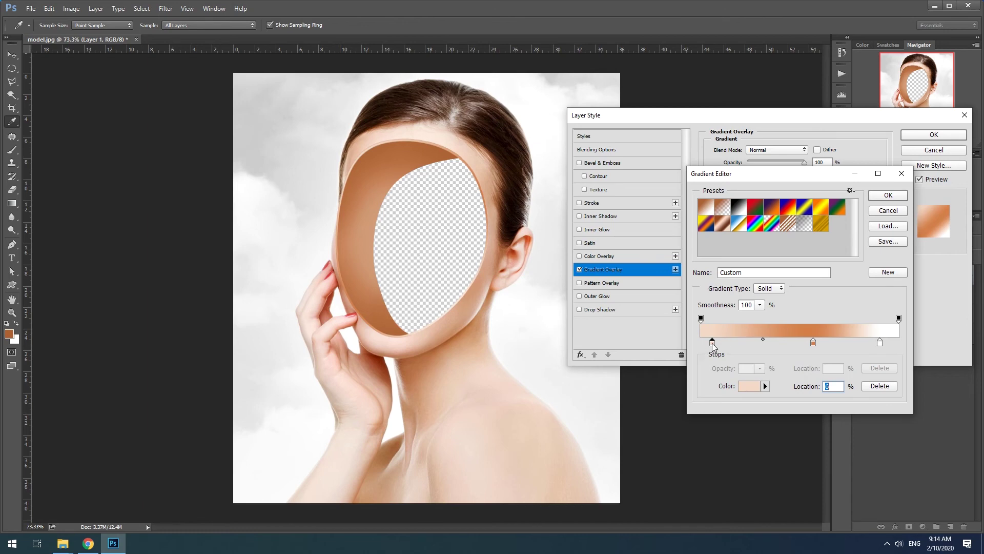
Move the light peach stop to the gradient's start and the white stop to 77%, recolour the latter peach from the gradient, and apply the overlay
drag(712, 345, 701, 344)
drag(880, 342, 853, 343)
click(852, 335)
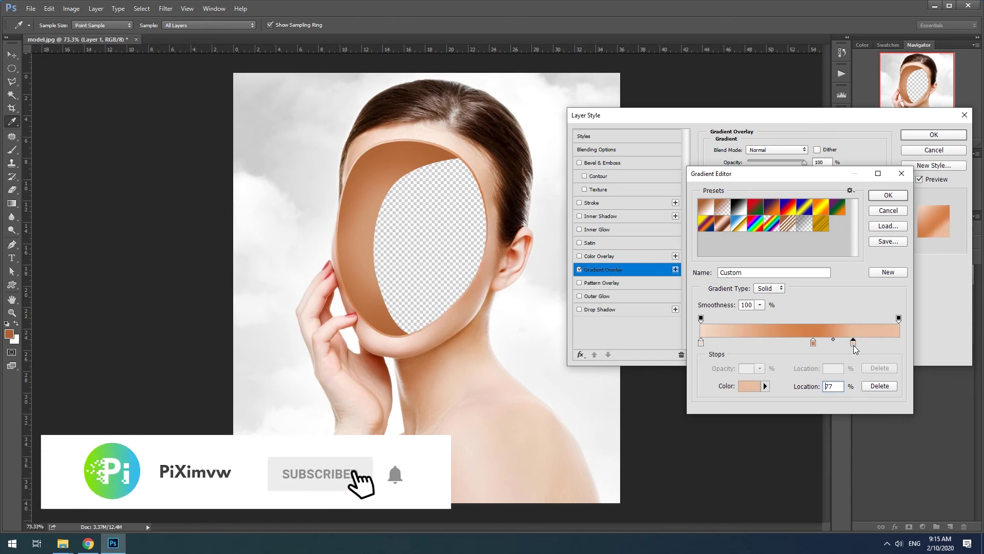
click(854, 348)
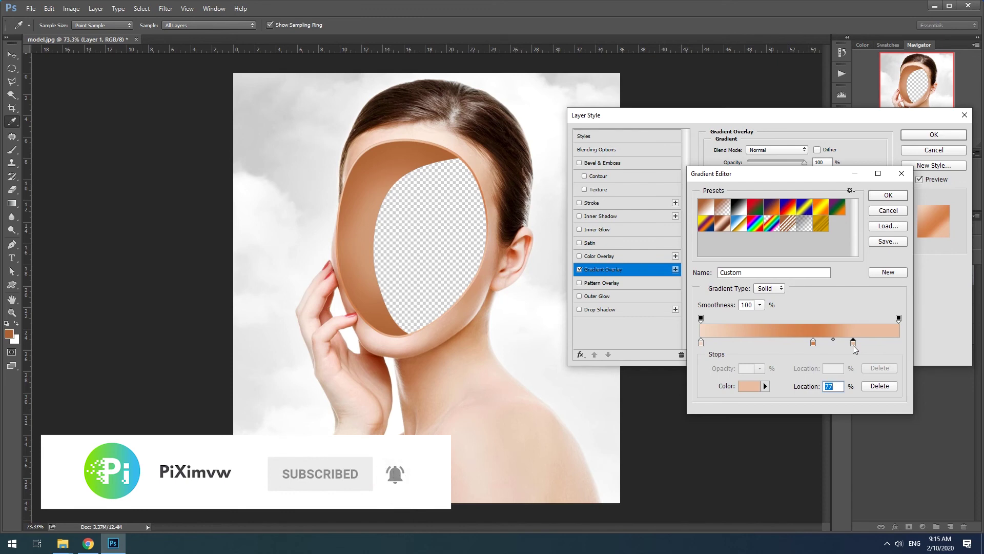
click(888, 195)
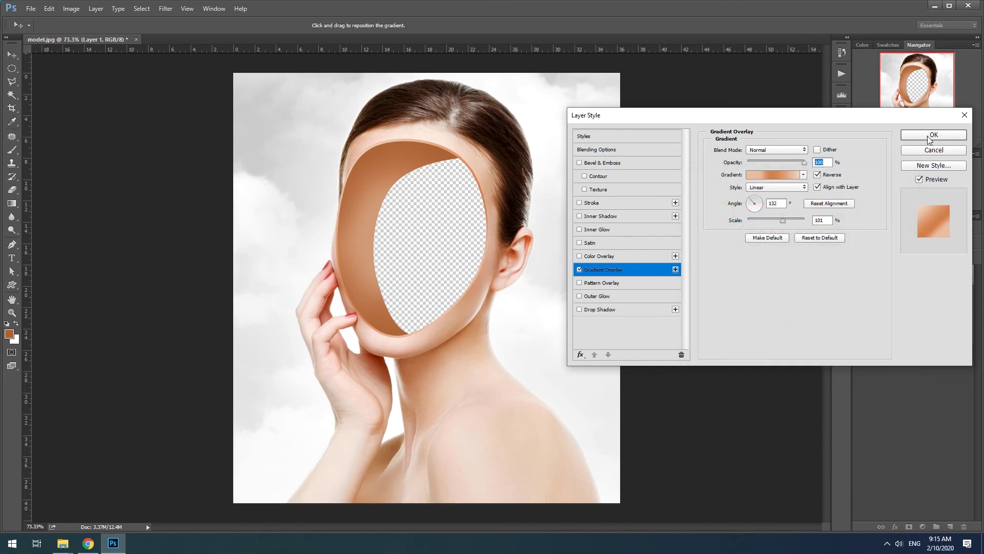
click(928, 136)
With Layer 2 active, draw a closed curved Pen path that rounds off the inner side's upper edge and follows the hole's left edge
key(alt+comma)
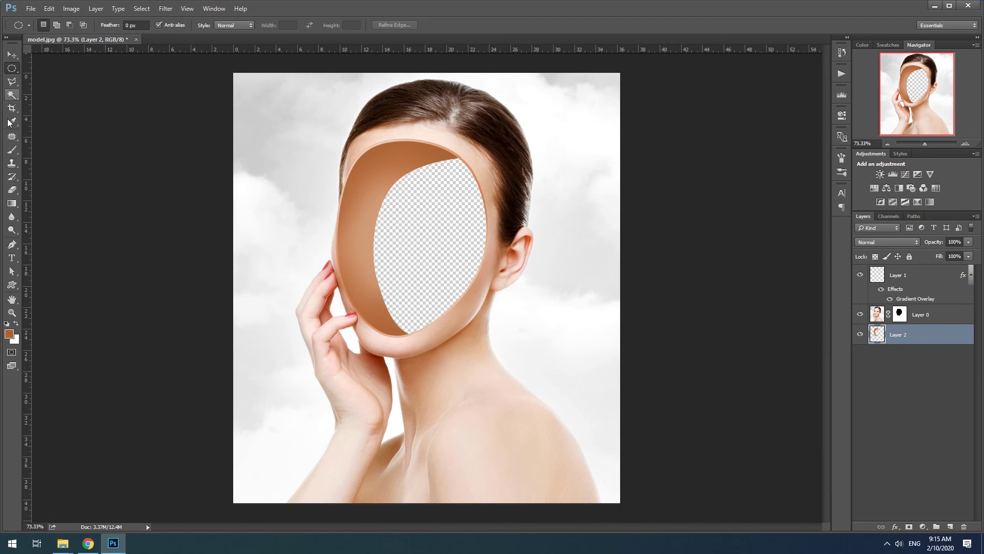
click(11, 246)
click(485, 183)
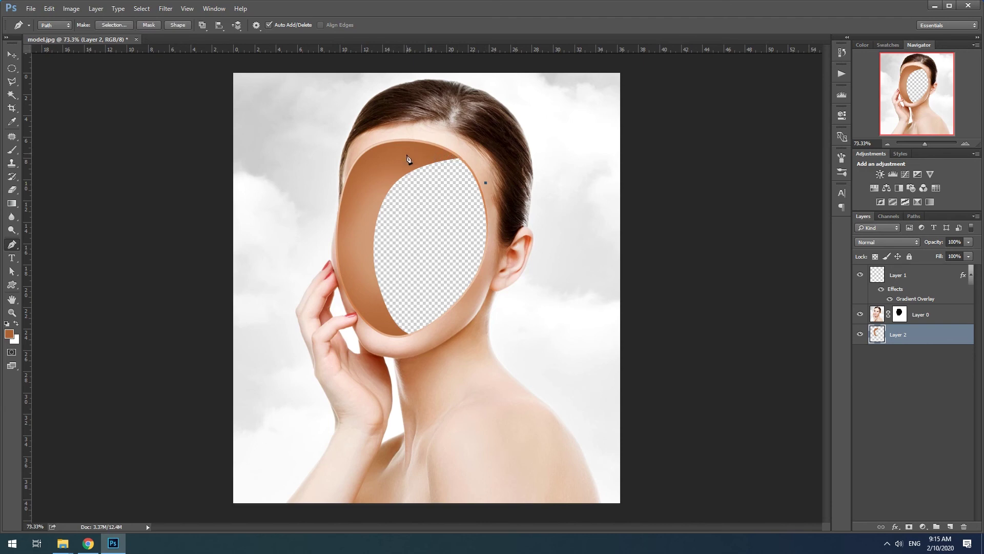
drag(411, 163, 361, 191)
drag(394, 316, 419, 343)
click(486, 185)
Convert the path to a new selection with 0 px feather, delete Layer 2's paint inside it, and deselect
right_click(445, 179)
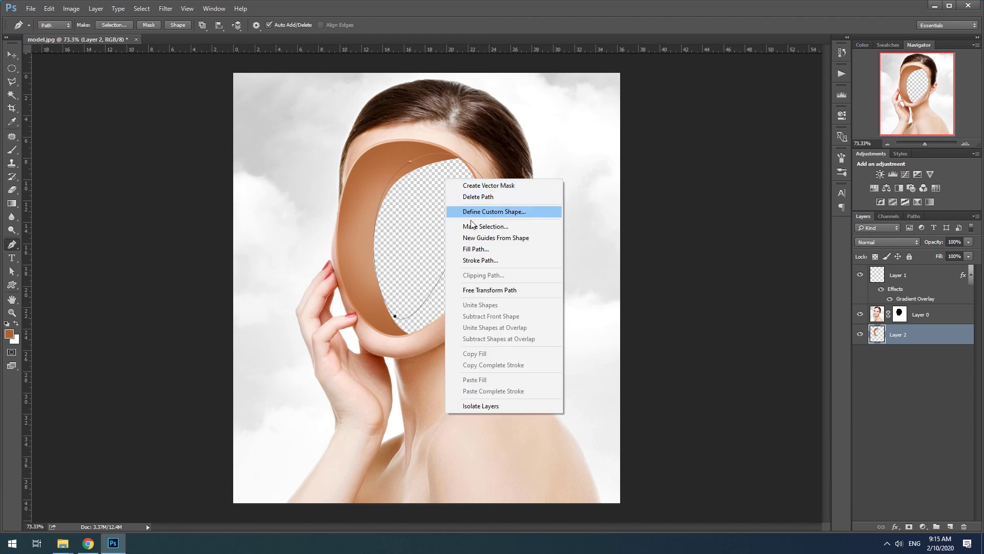
click(500, 226)
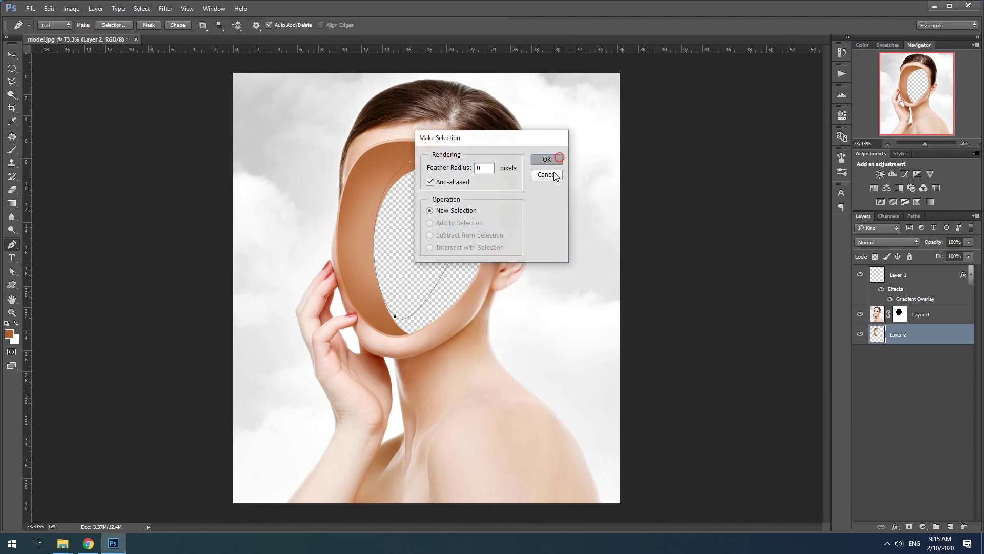
click(549, 156)
key(Delete)
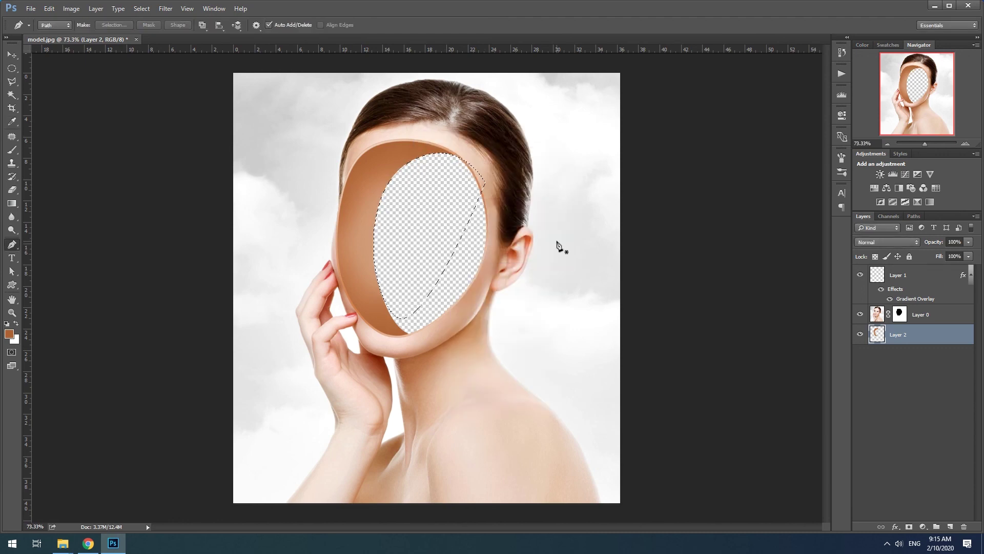
key(ctrl+d)
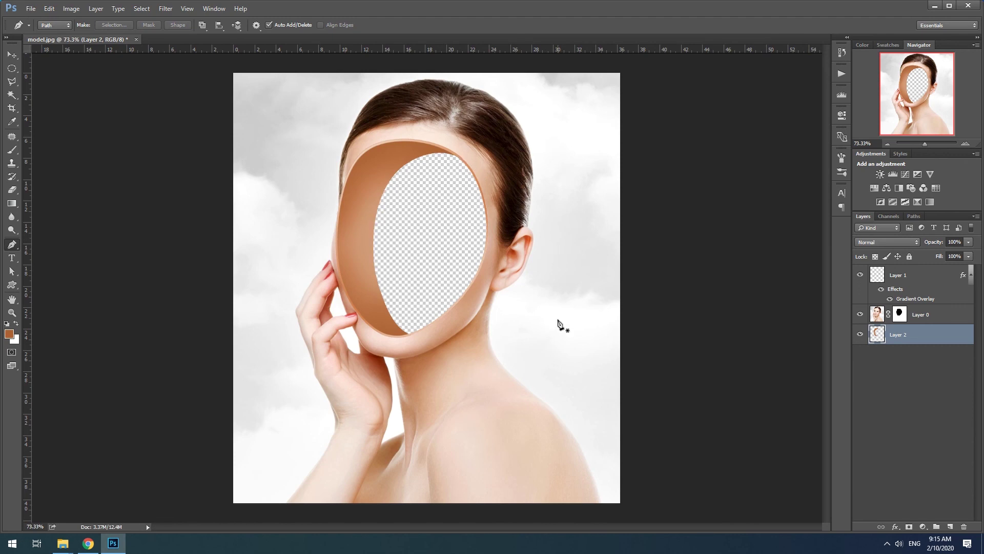